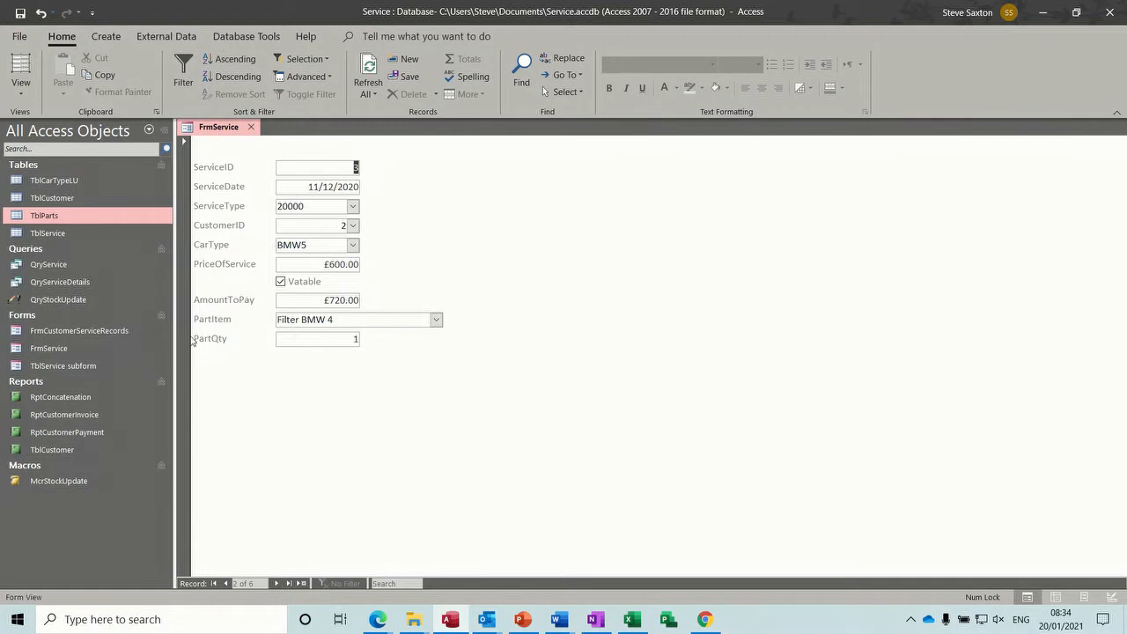
- Set PartQty to 11 for ServiceID 3, check the stock in TblParts, and commit the entry by approving the update query
left_click(353, 338)
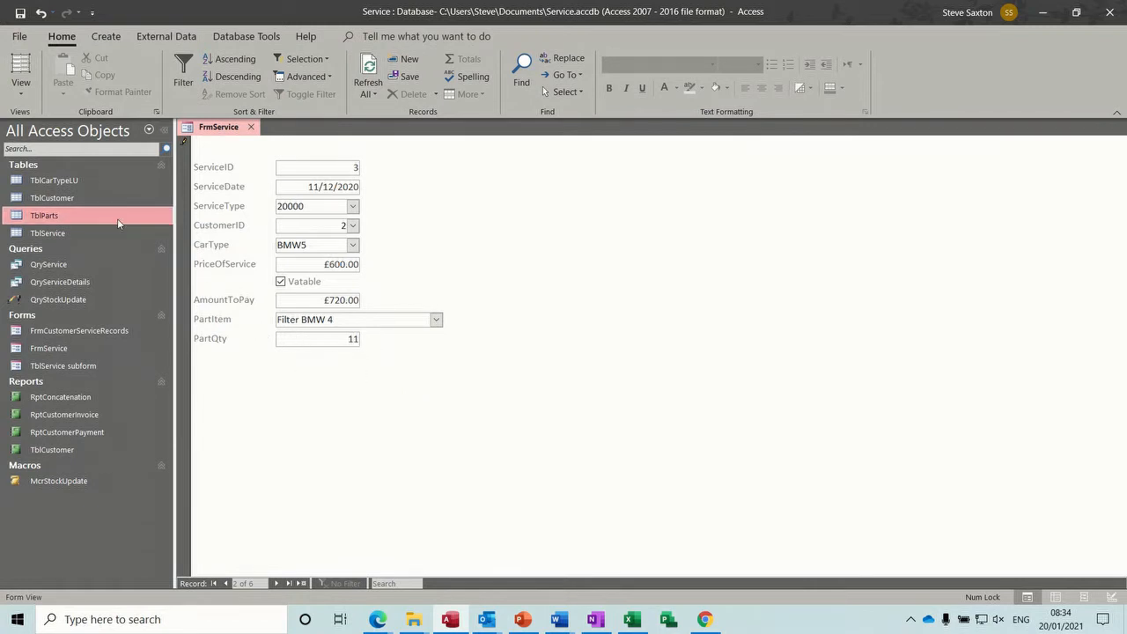
double_click(59, 216)
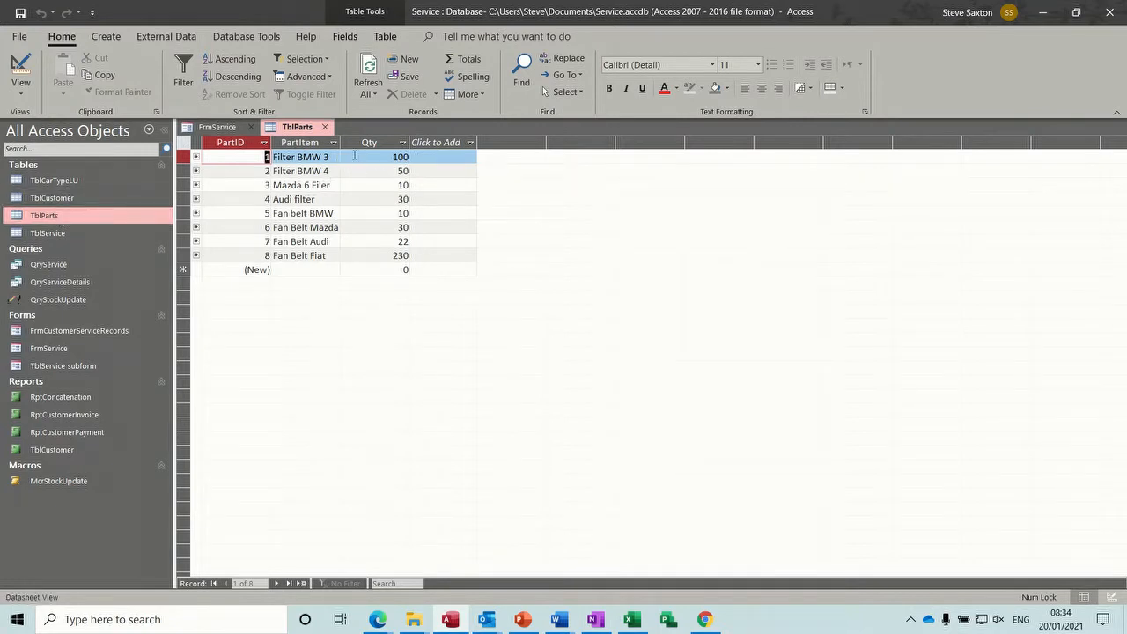
left_click(324, 127)
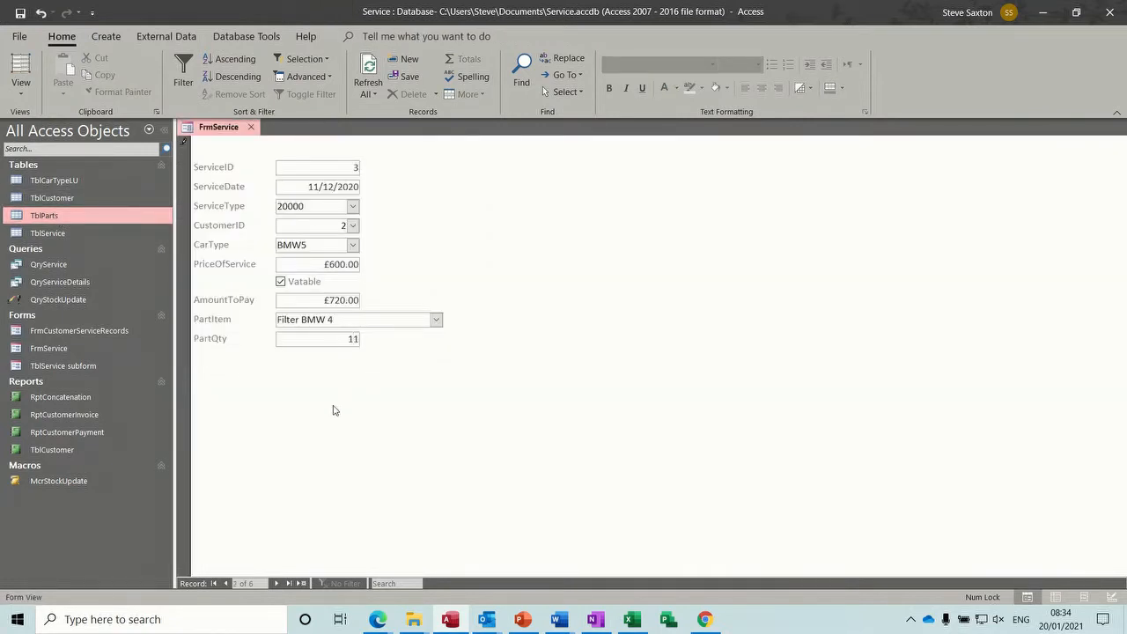
key("Return")
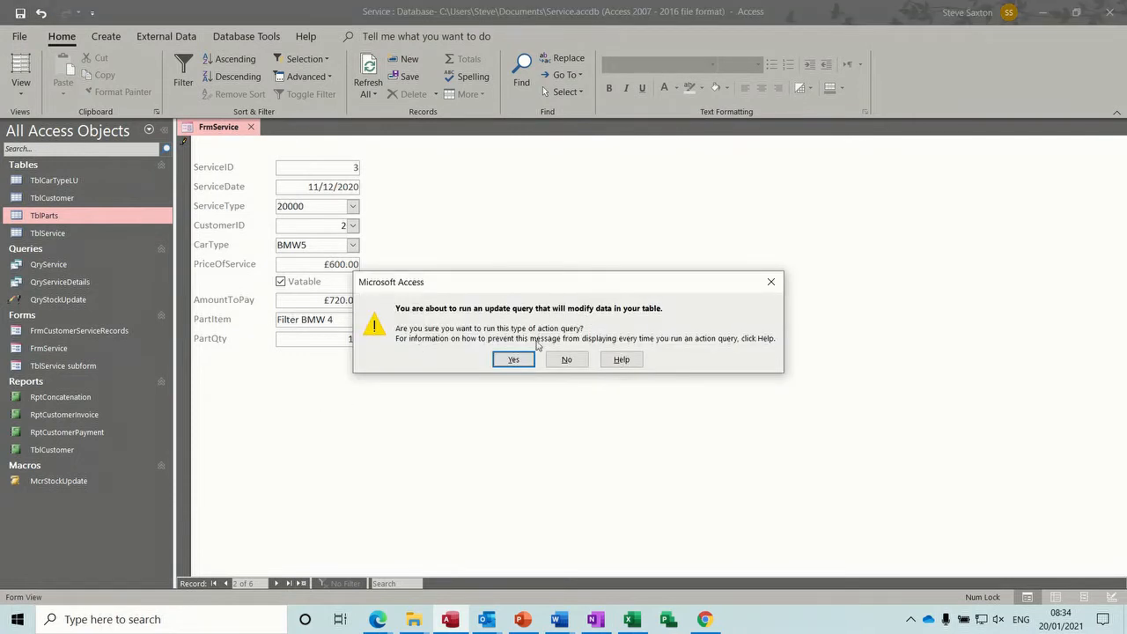
left_click(513, 359)
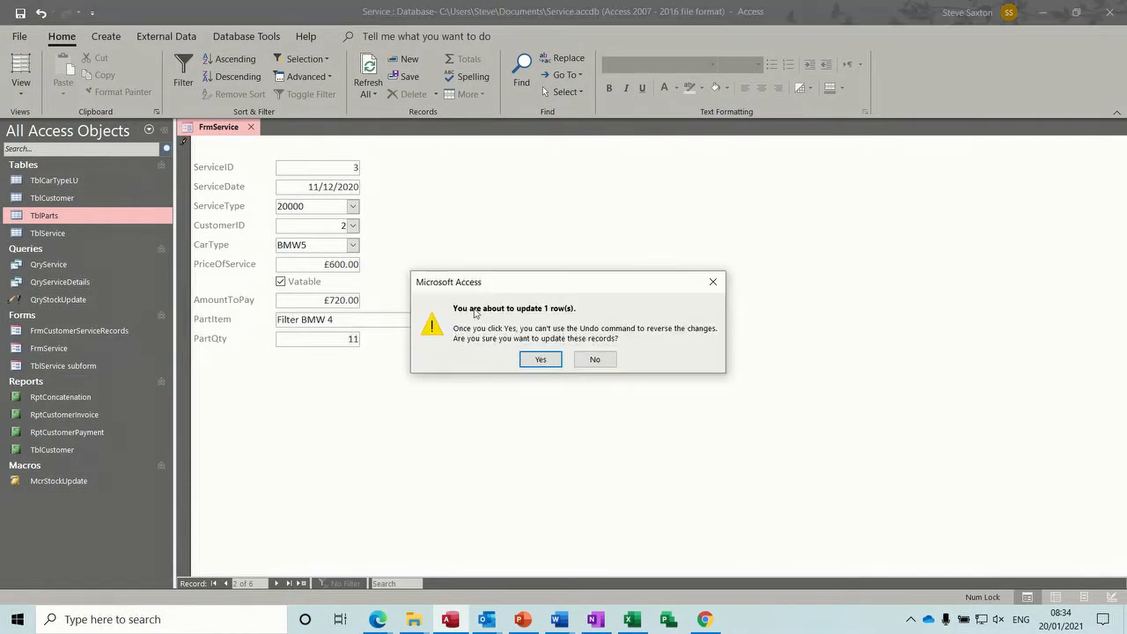
left_click(540, 359)
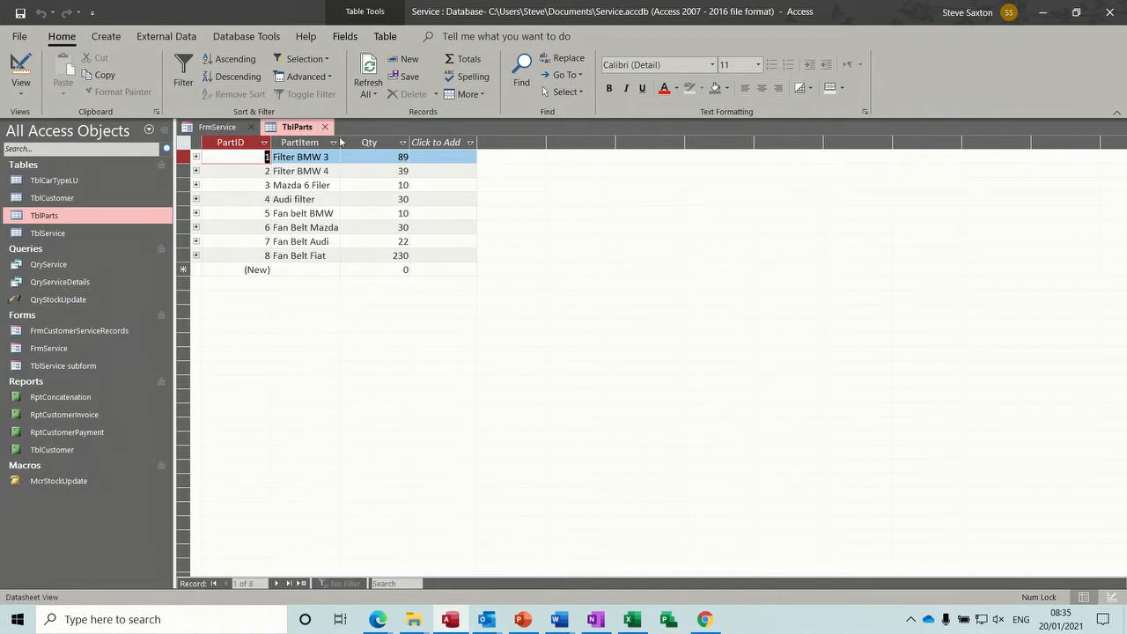
- Close the TblParts table and the FrmService form
left_click(325, 128)
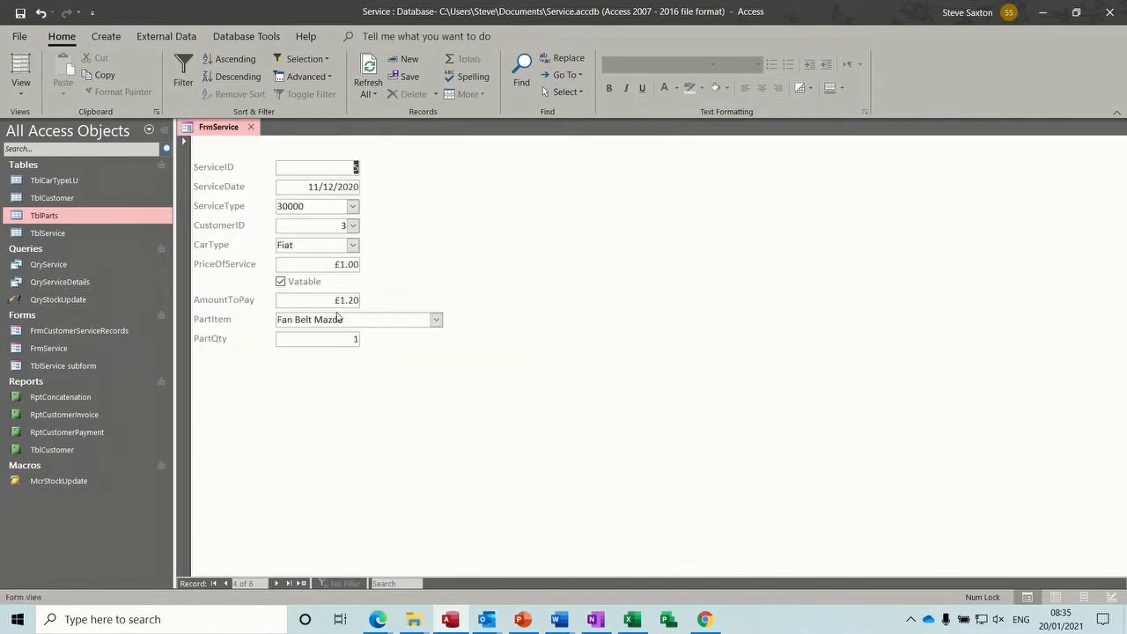
left_click(251, 129)
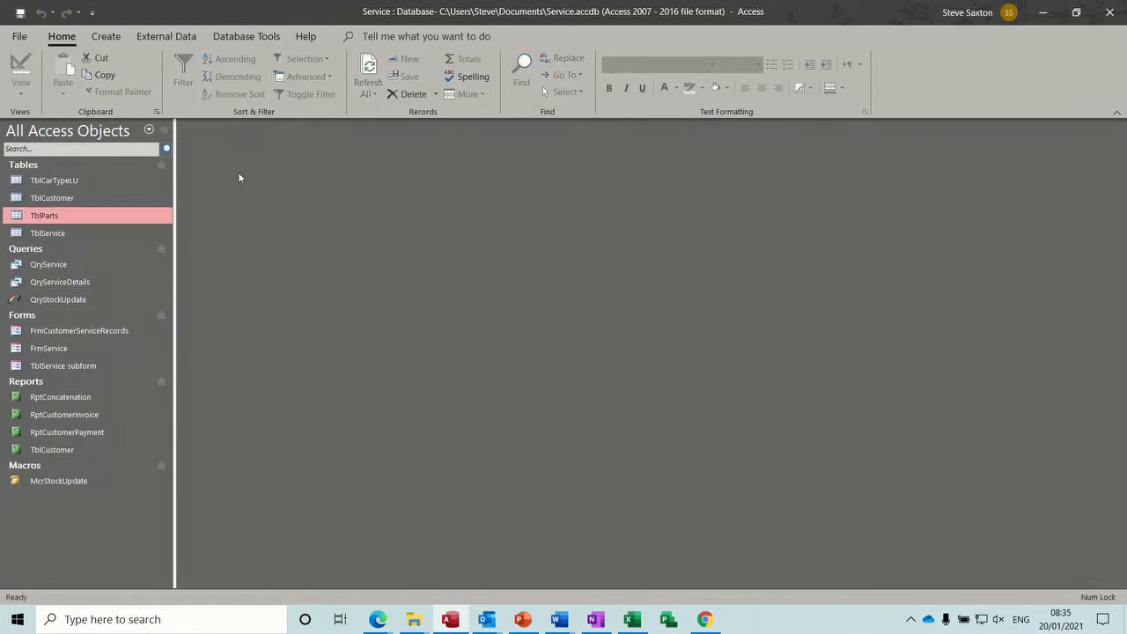
left_click(82, 302)
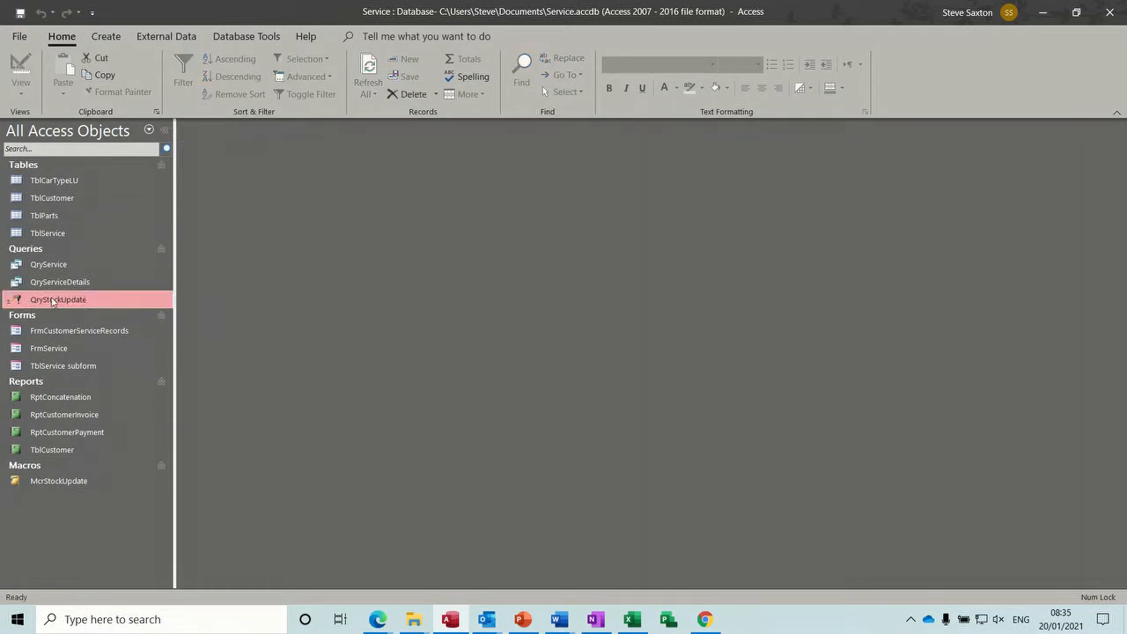
- Create a new update query in design view based on TblParts with the Qty field
left_click(104, 35)
left_click(231, 72)
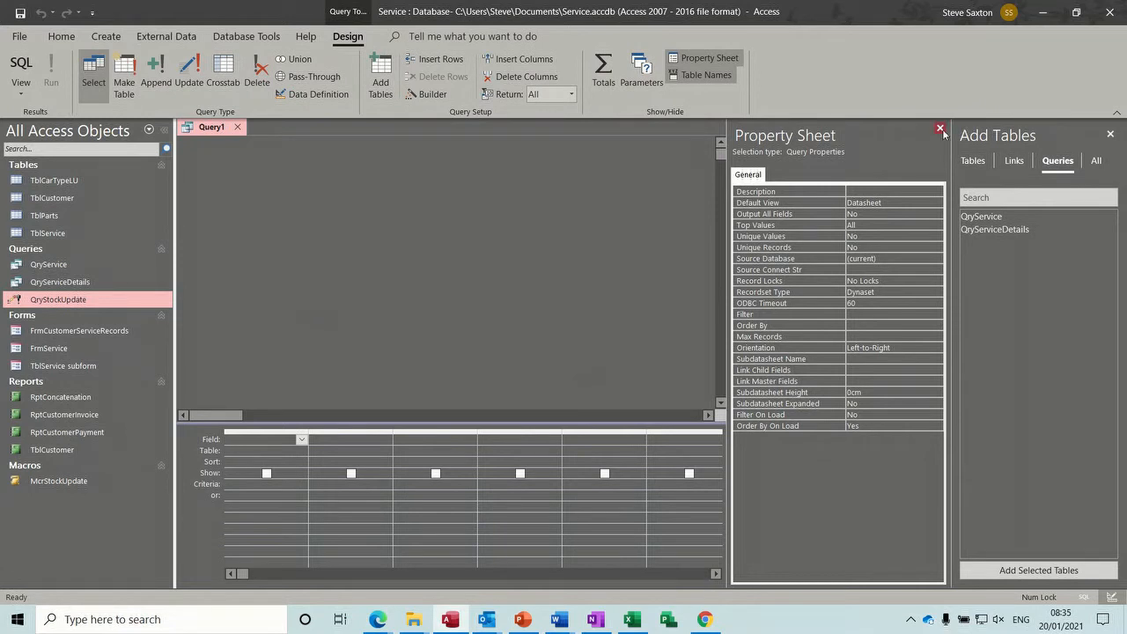
left_click(939, 128)
left_click(1110, 137)
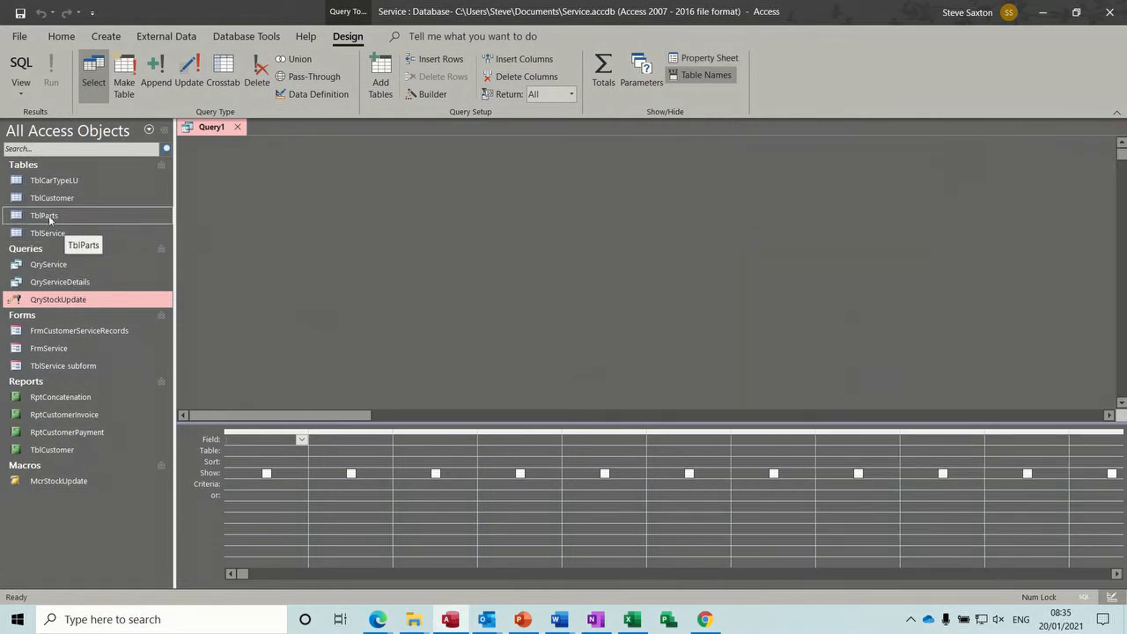
left_click_drag(44, 217, 305, 250)
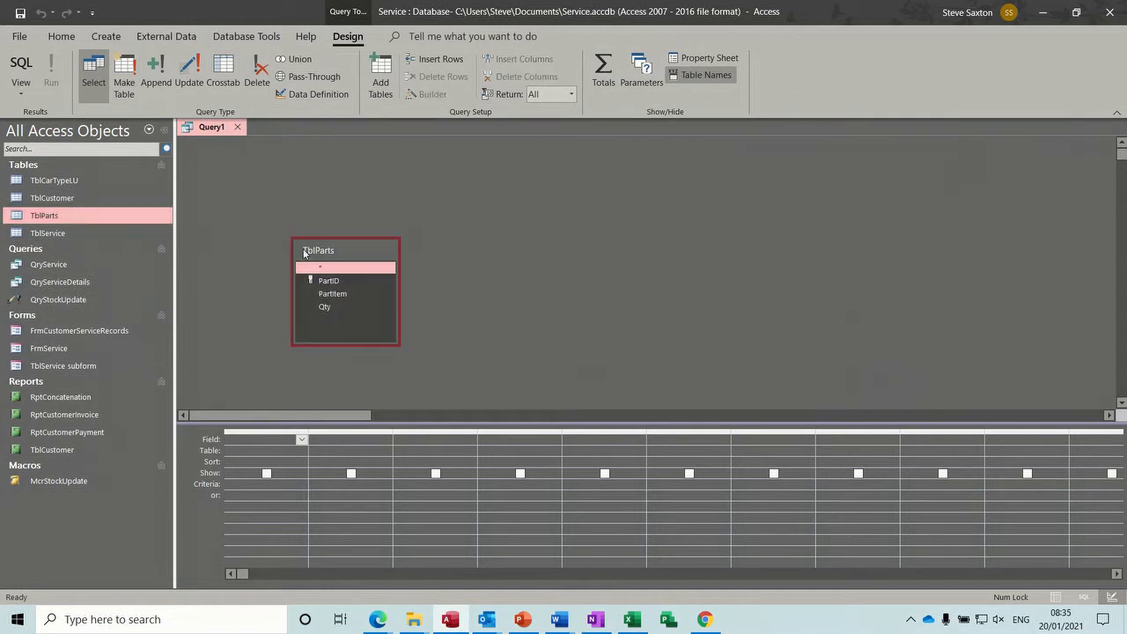
double_click(324, 307)
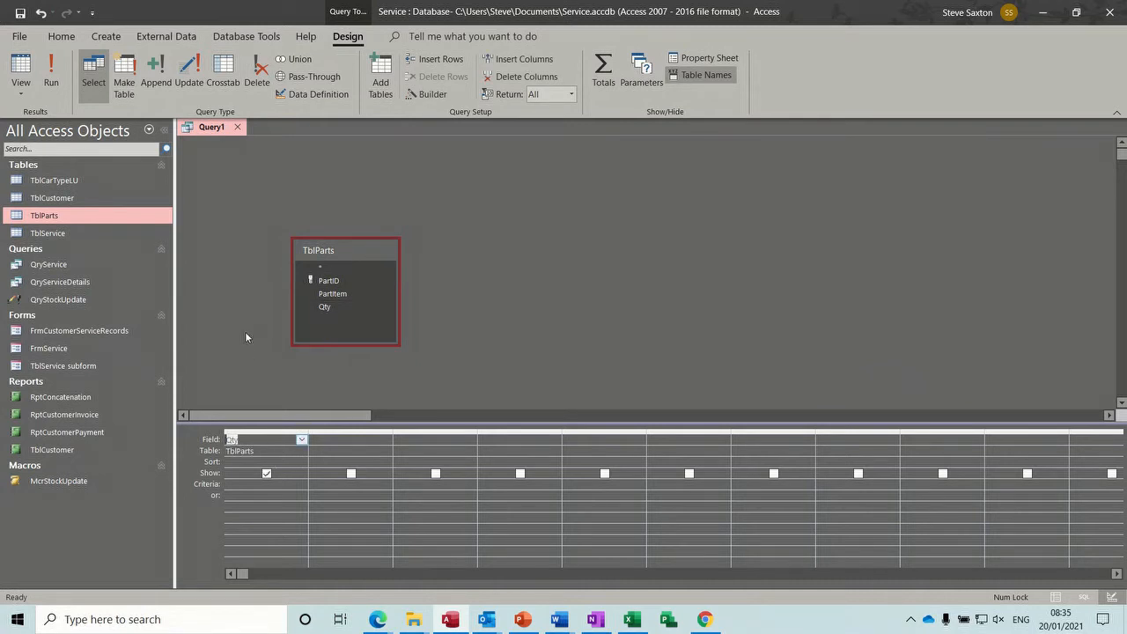
left_click(193, 70)
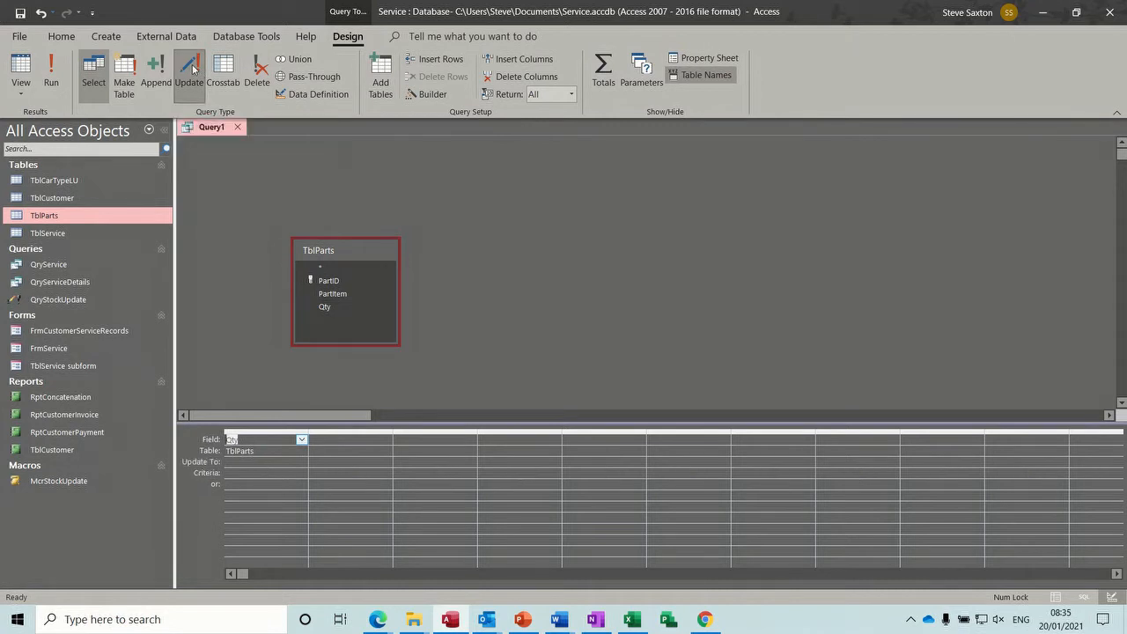
- Start the Update To expression for Qty in the Expression Builder with [TblParts]![Qty] -
left_click(253, 463)
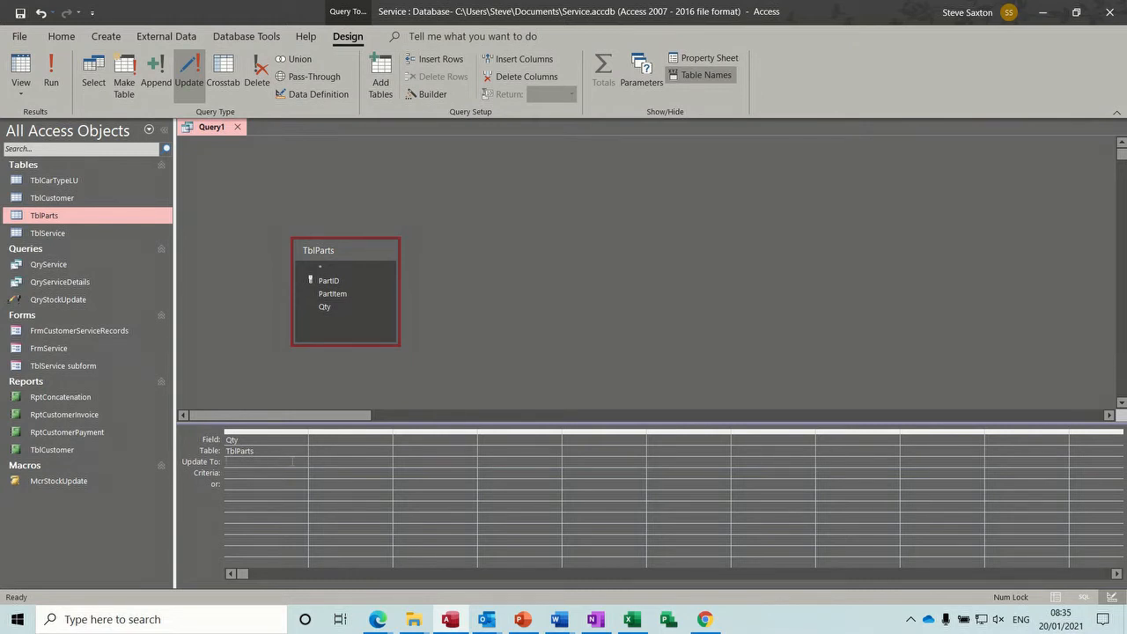
left_click(425, 94)
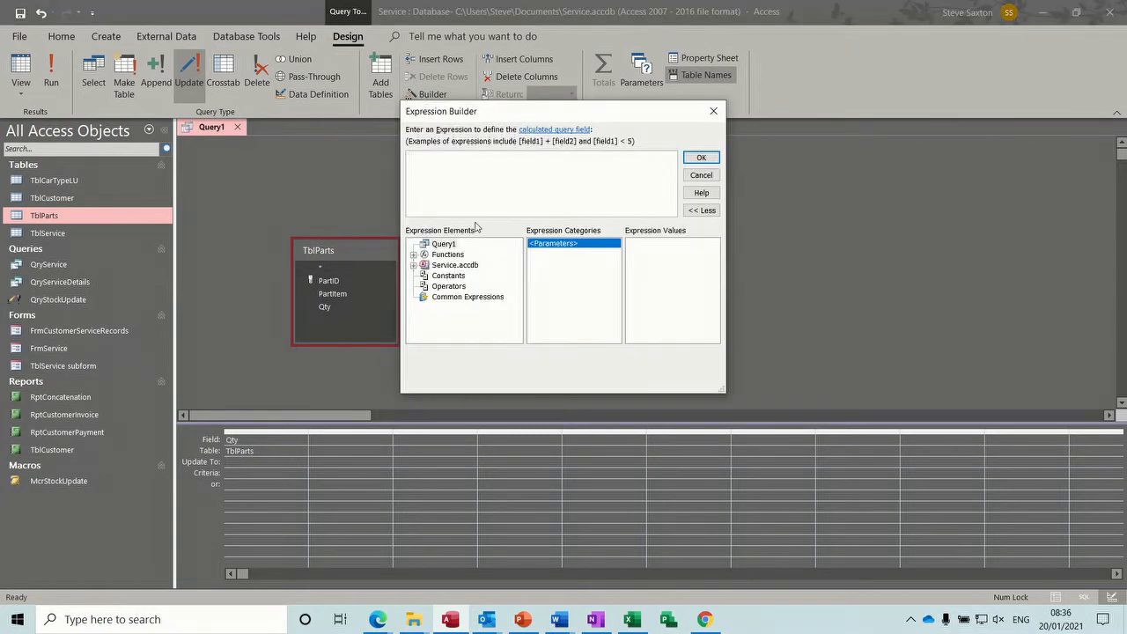
left_click(413, 265)
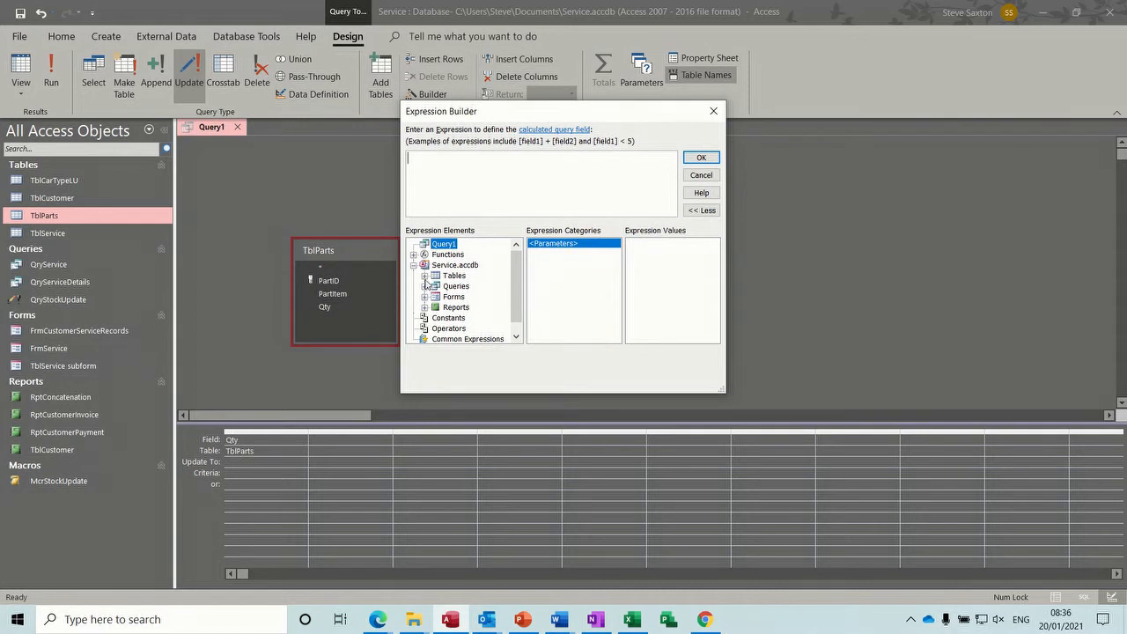
left_click(424, 277)
left_click(449, 310)
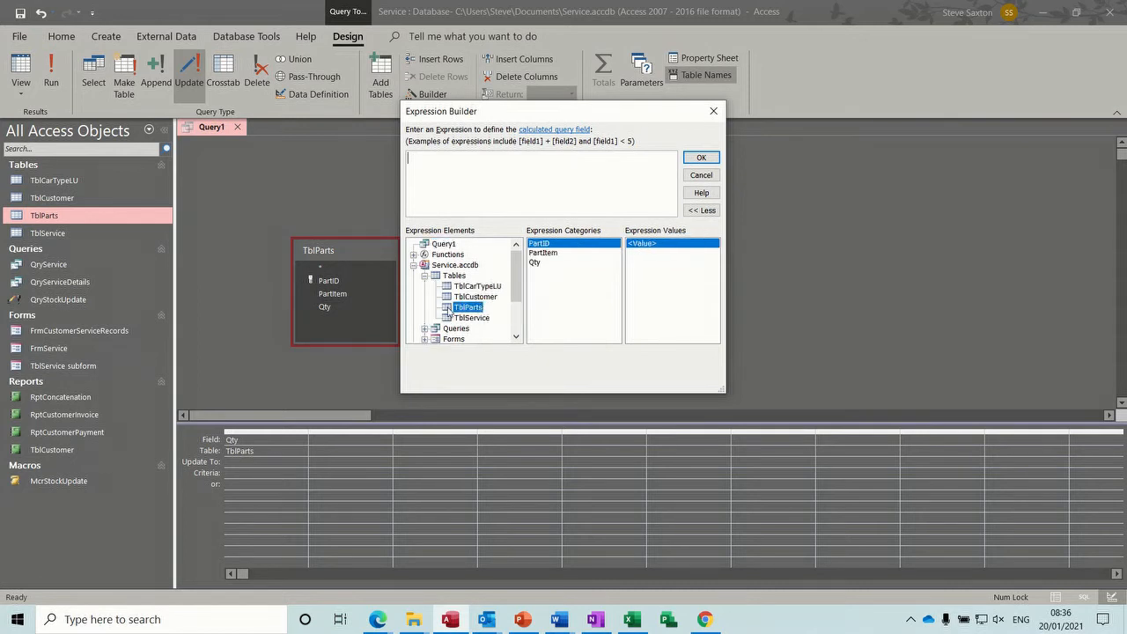
double_click(537, 263)
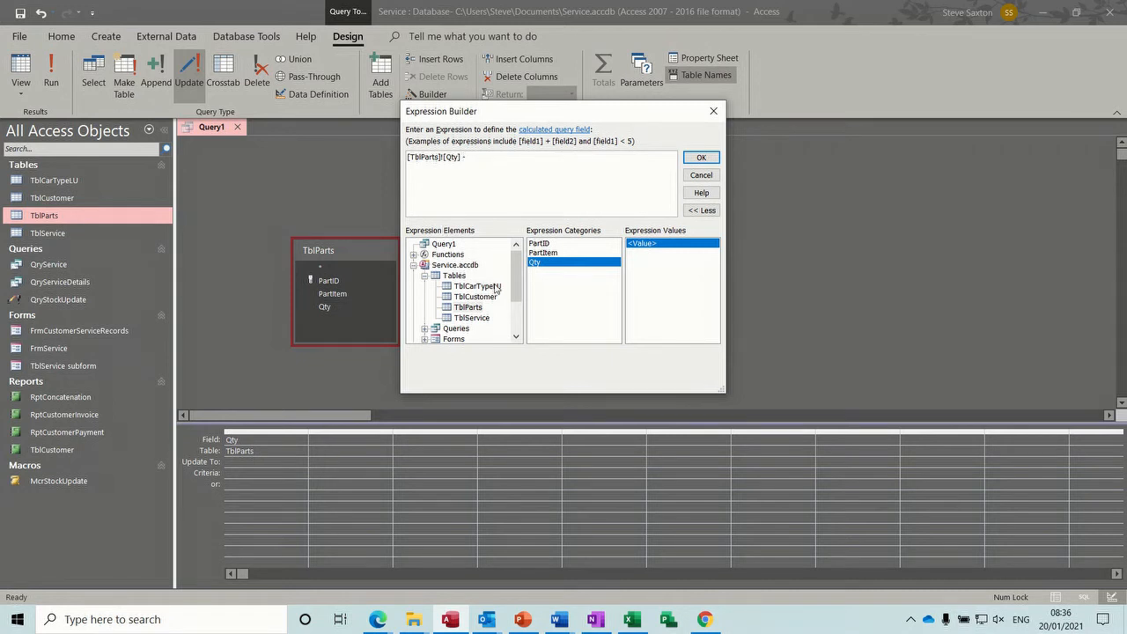
- Complete the Qty update expression by subtracting the PartQty control of the FrmService form, and accept it
left_click_drag(516, 288, 516, 299)
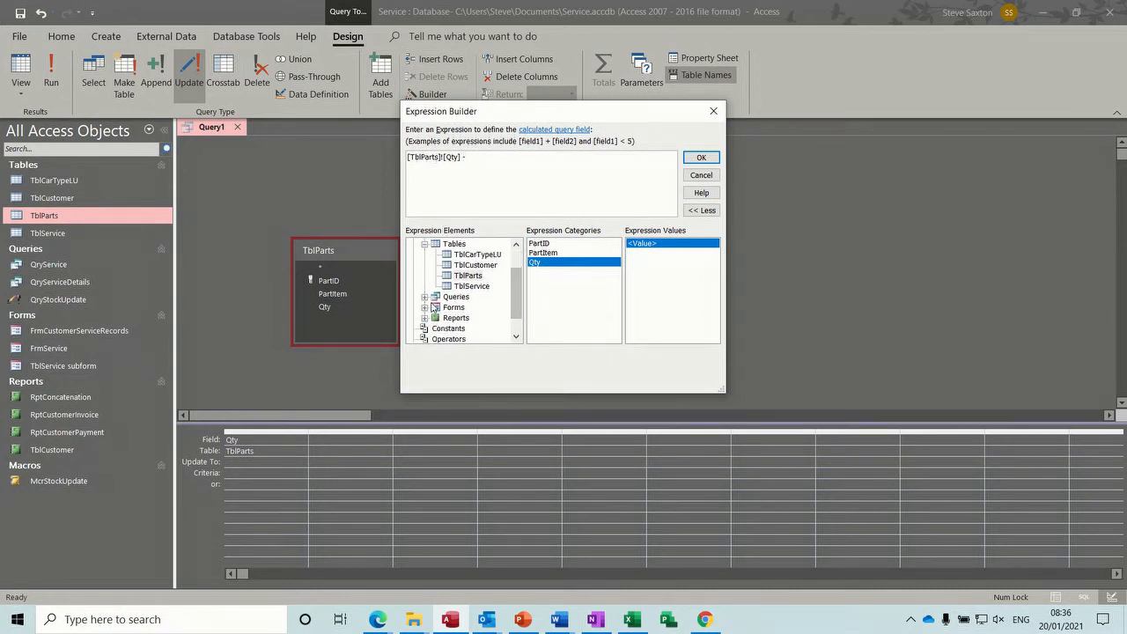
left_click(426, 307)
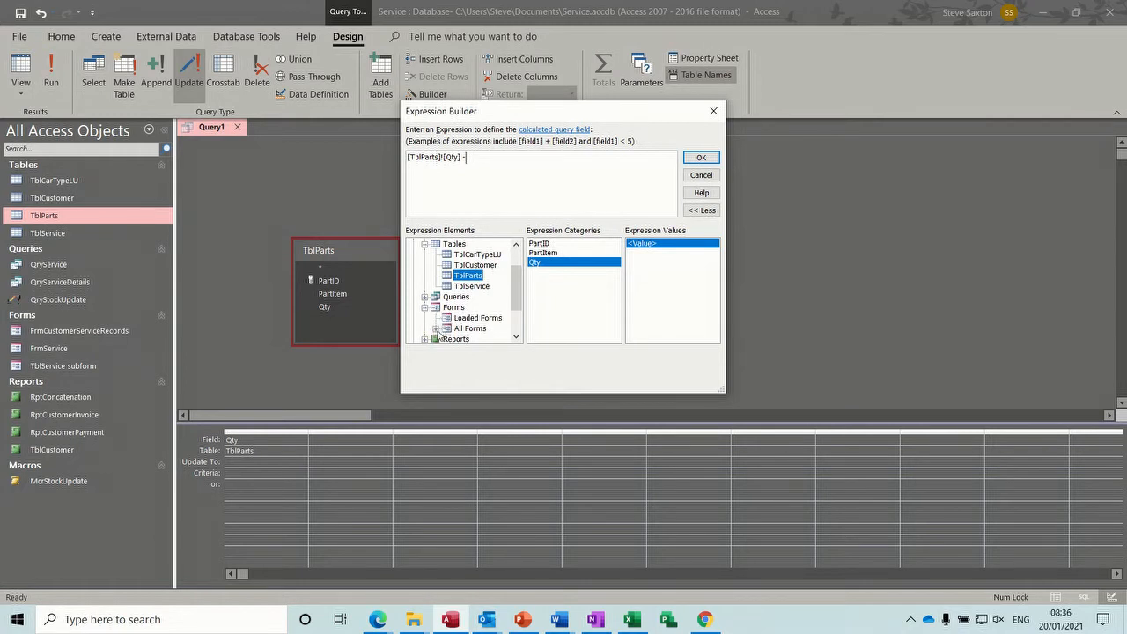
left_click(435, 328)
left_click(469, 310)
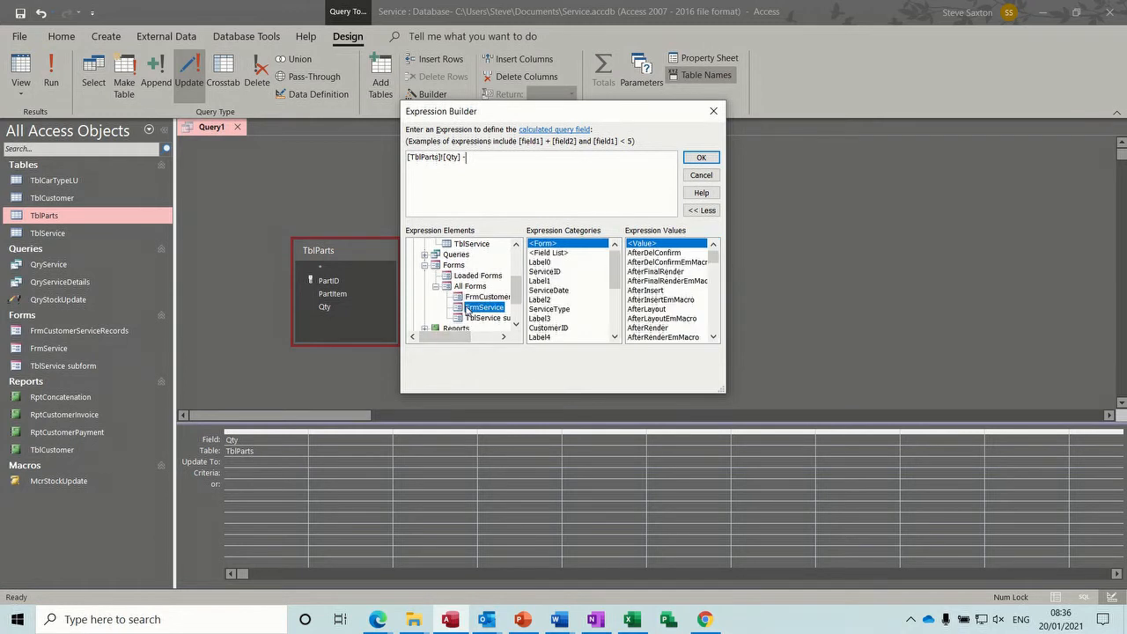
left_click_drag(619, 274, 618, 315)
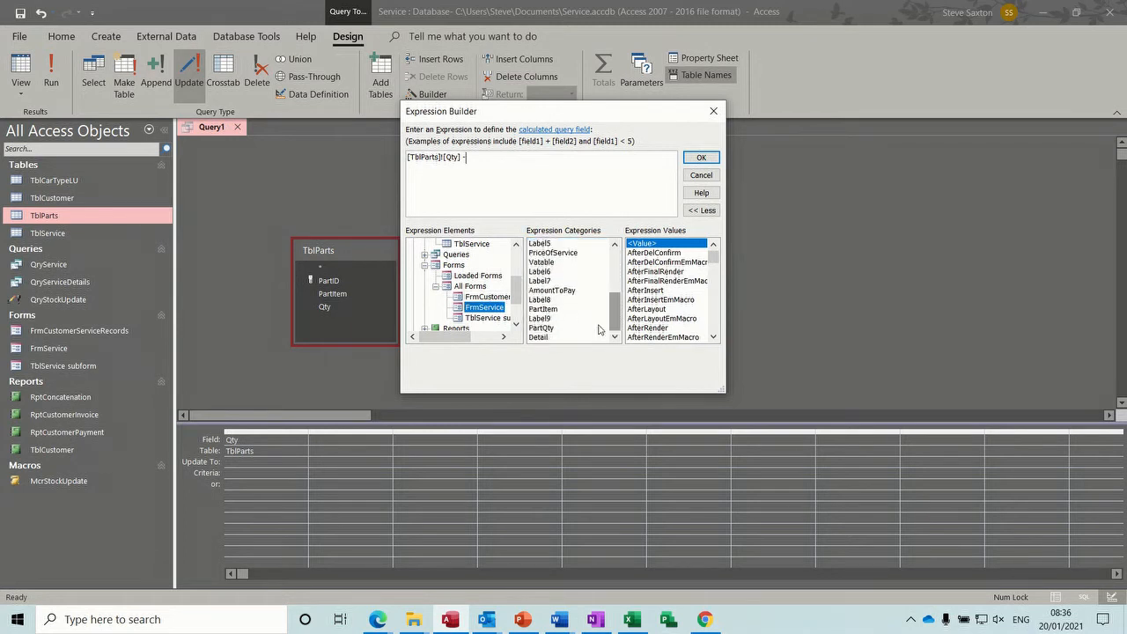
double_click(541, 327)
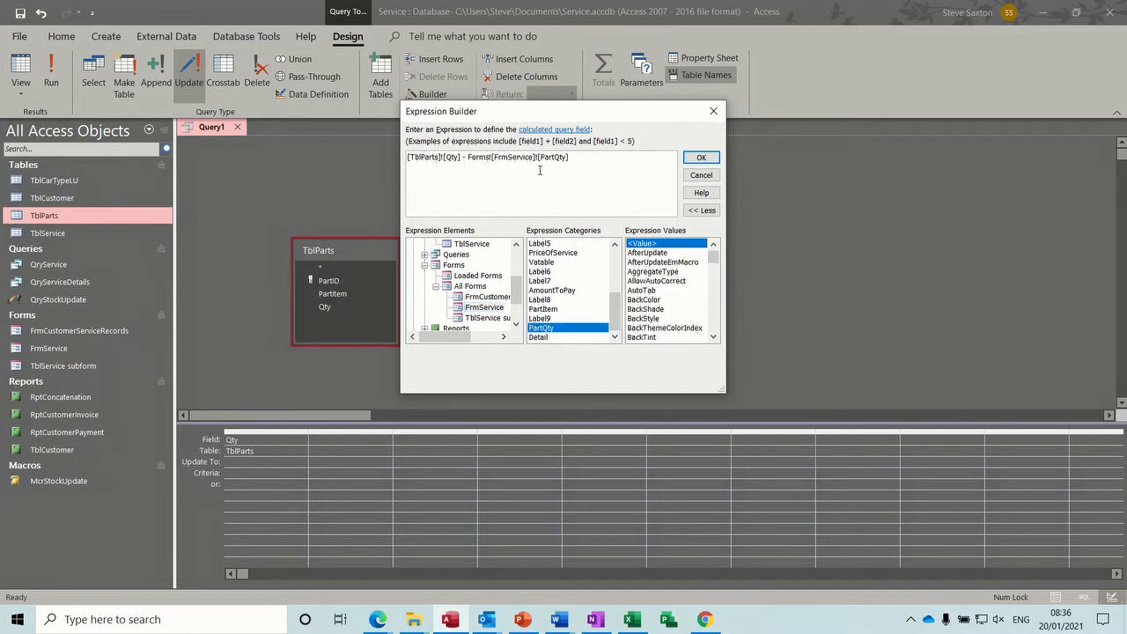
left_click(702, 159)
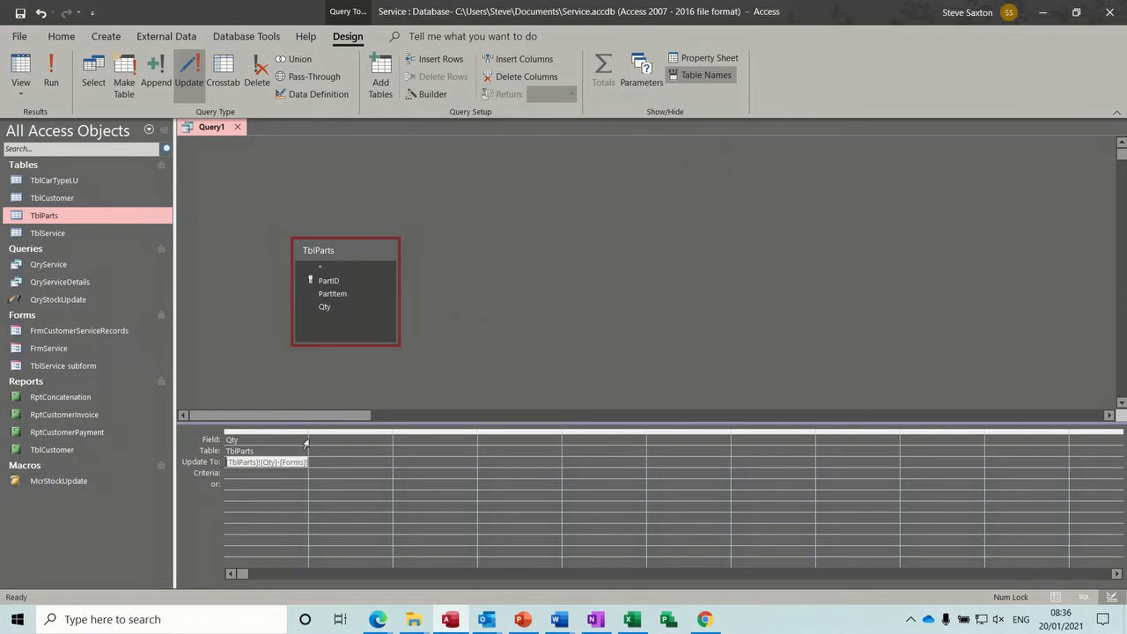
- Widen the Qty column in the query design grid to fit the whole update expression
left_click_drag(306, 440, 356, 439)
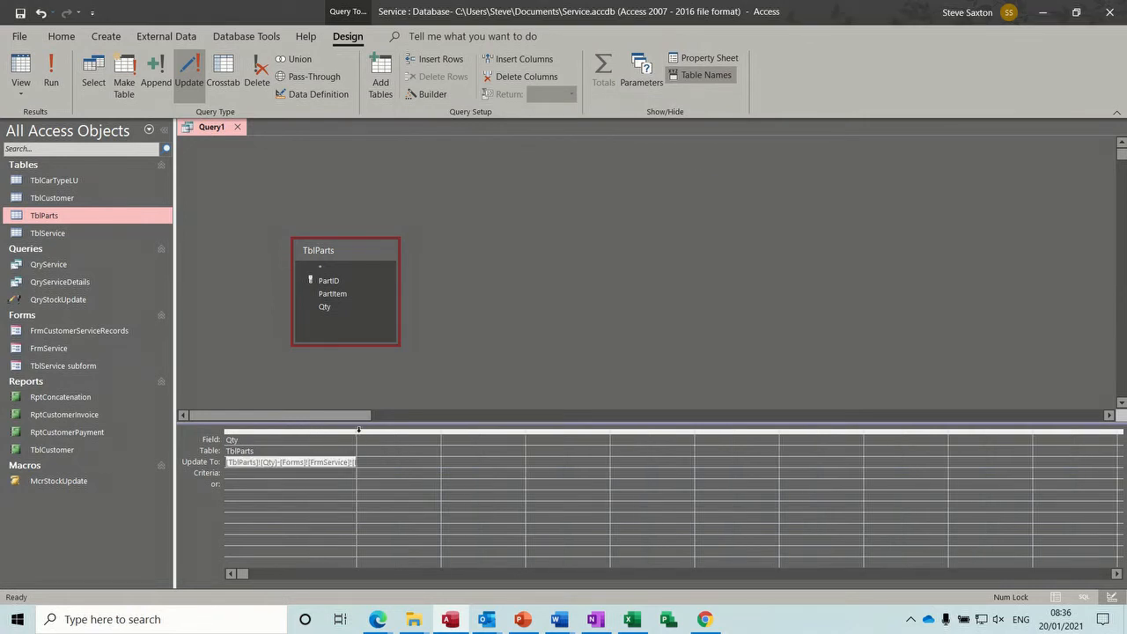
left_click_drag(356, 429, 382, 430)
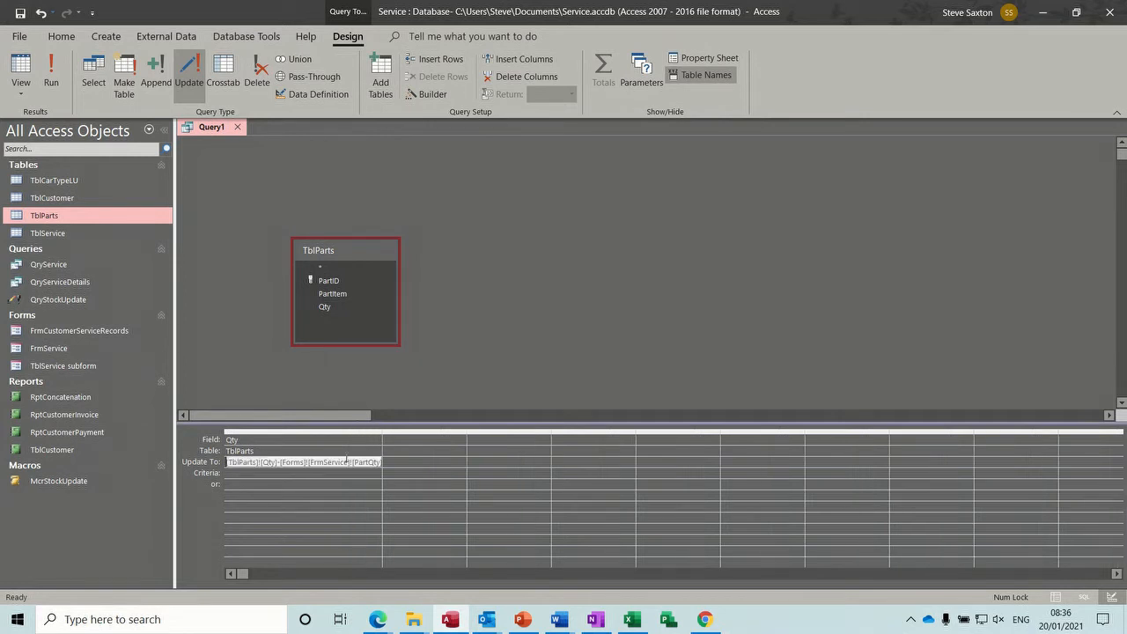
left_click_drag(382, 433, 394, 432)
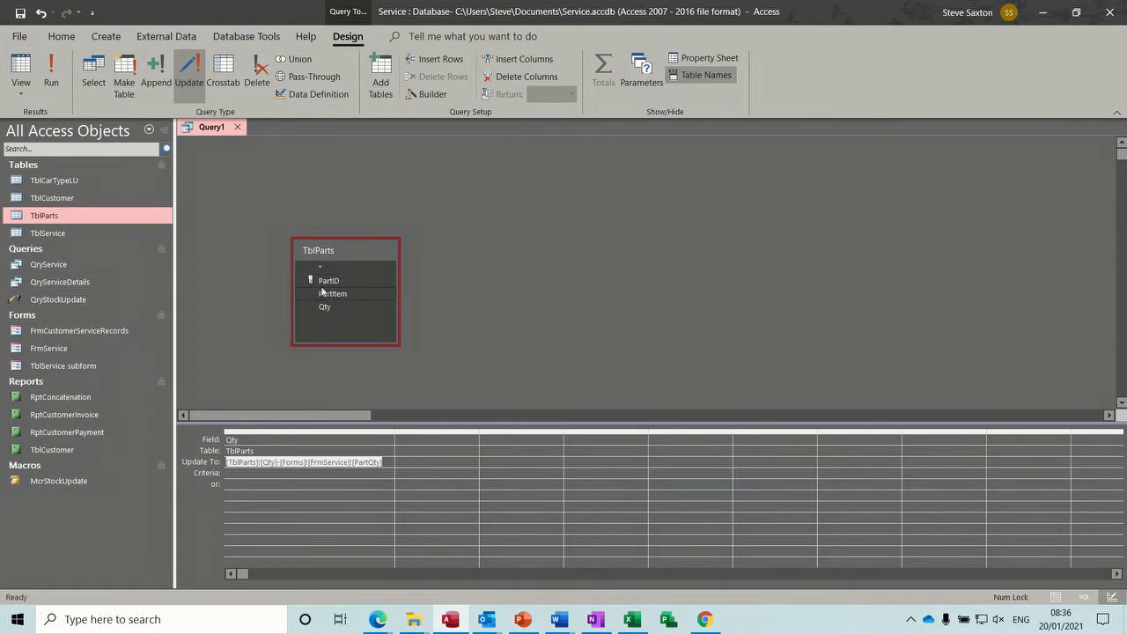
- Open QryStockUpdate in design view and widen its PartID column to examine the criteria expression
left_click(403, 441)
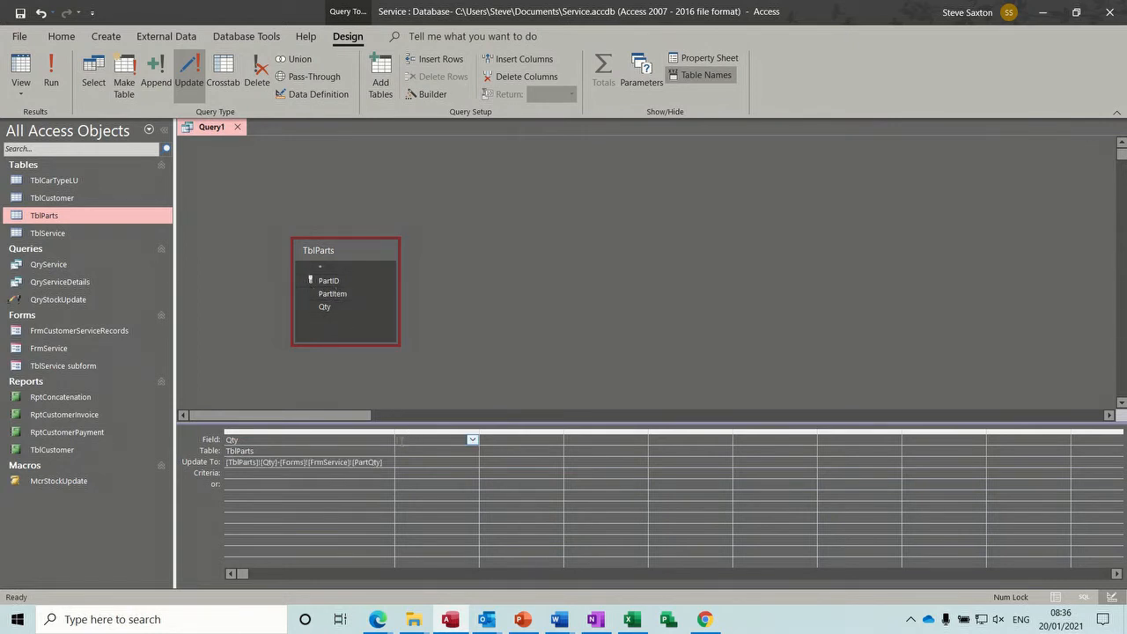
right_click(71, 304)
left_click(94, 331)
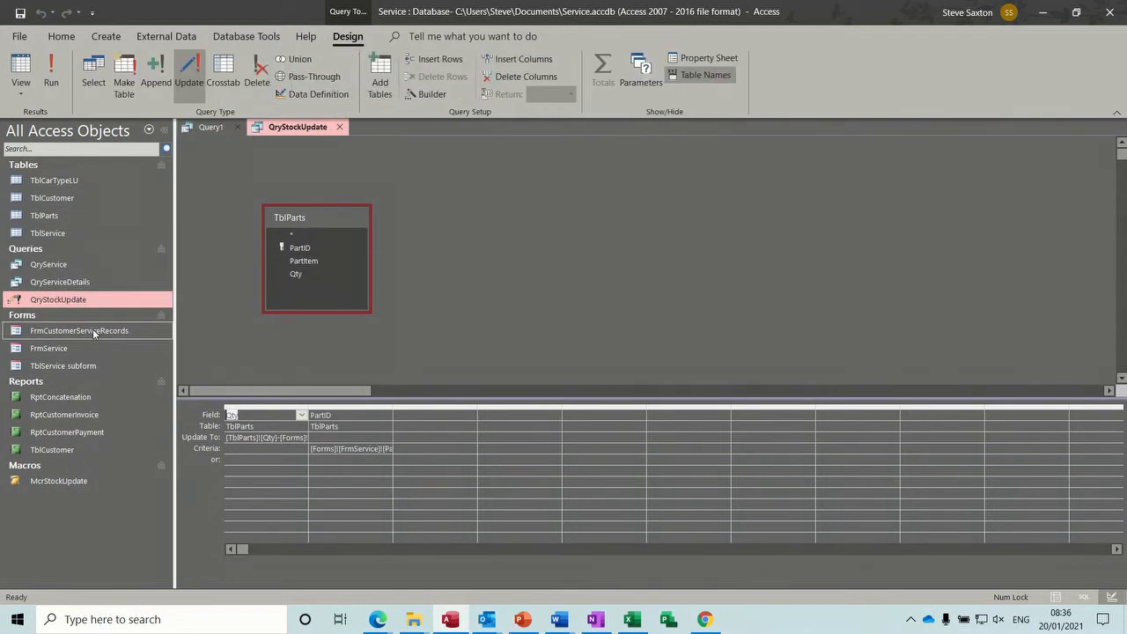
left_click_drag(391, 408, 474, 410)
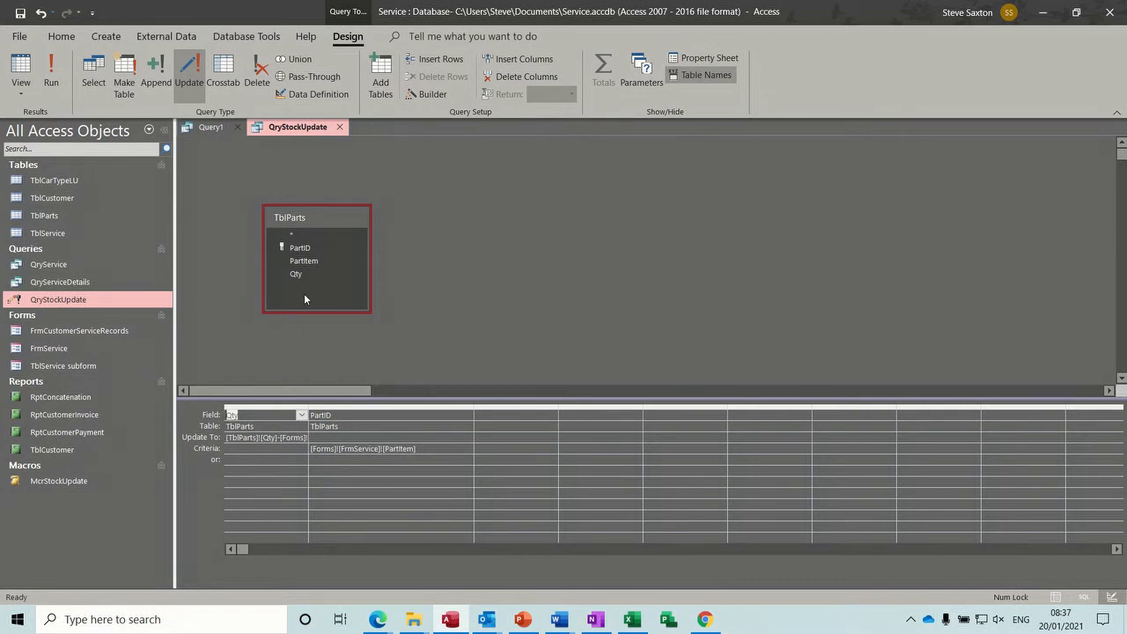
- Return to Query1 and add the PartID field from TblParts to the design grid
left_click(202, 128)
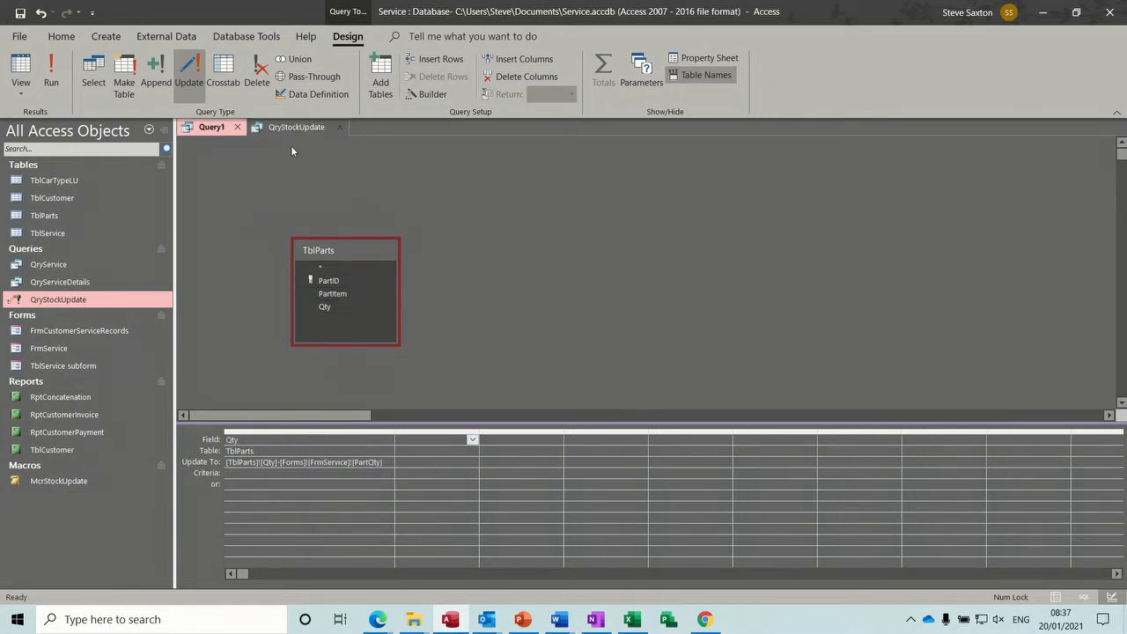
left_click(335, 280)
double_click(334, 280)
- Build the PartID criteria expression [Forms]![FrmService]![PartItem] in Query1 and check it against the criteria in QryStockUpdate
left_click(410, 473)
left_click(425, 95)
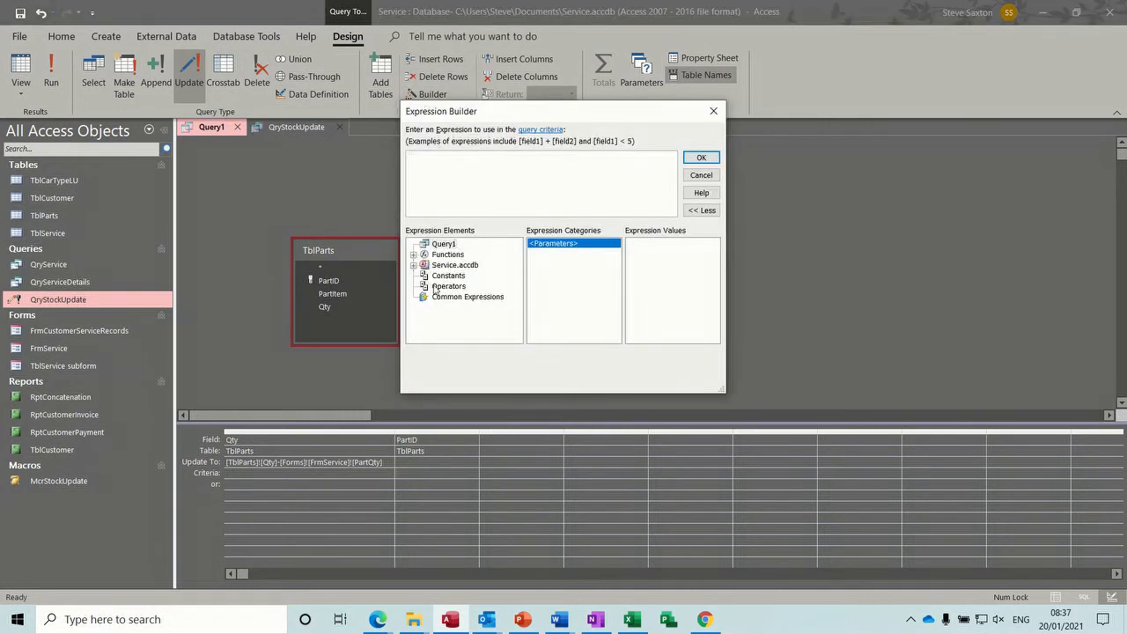
left_click(413, 265)
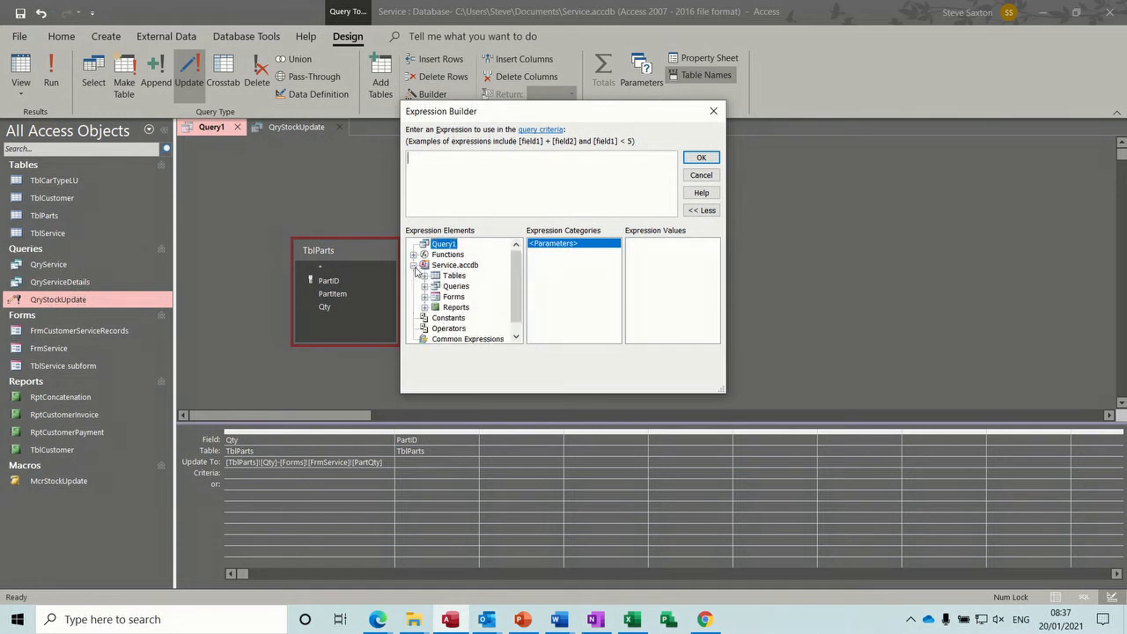
left_click(425, 297)
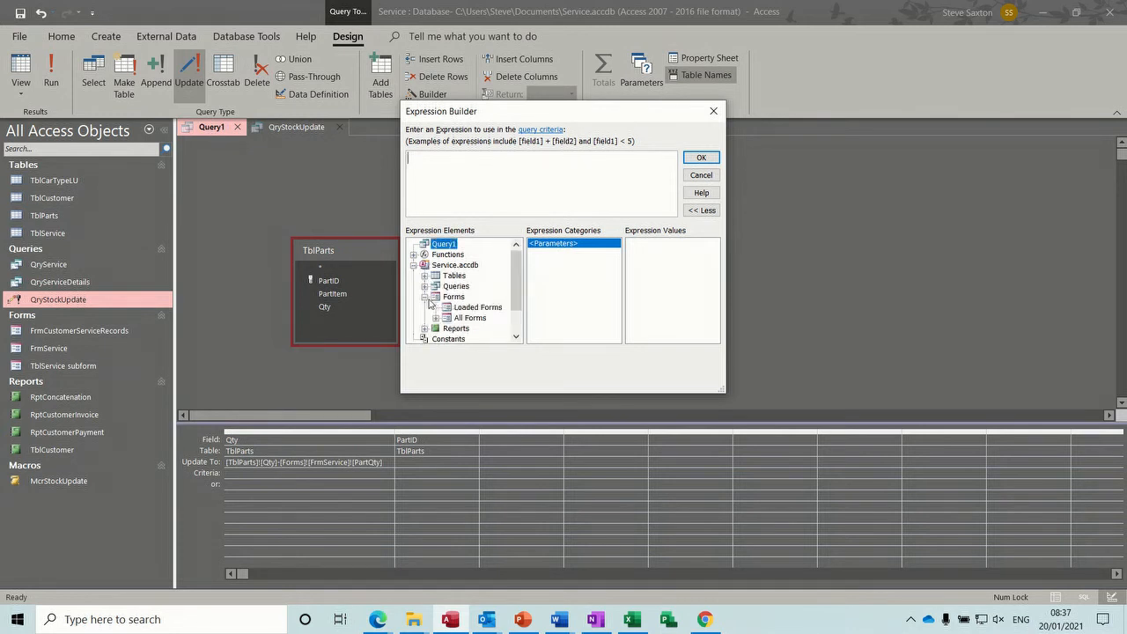
left_click(436, 318)
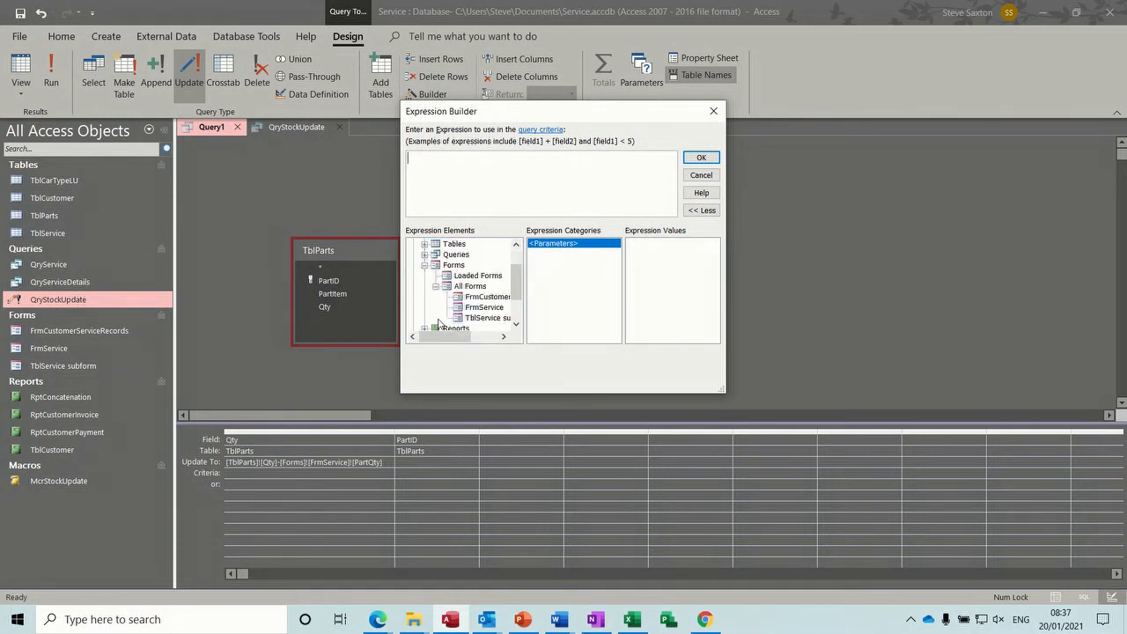
left_click(483, 307)
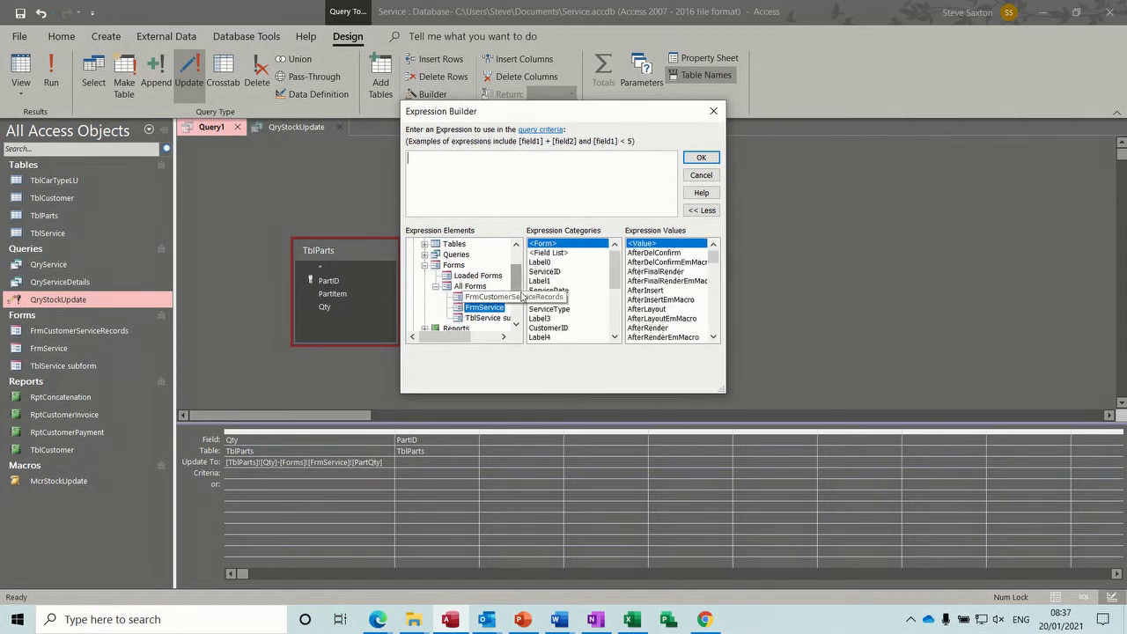
left_click_drag(614, 271, 617, 314)
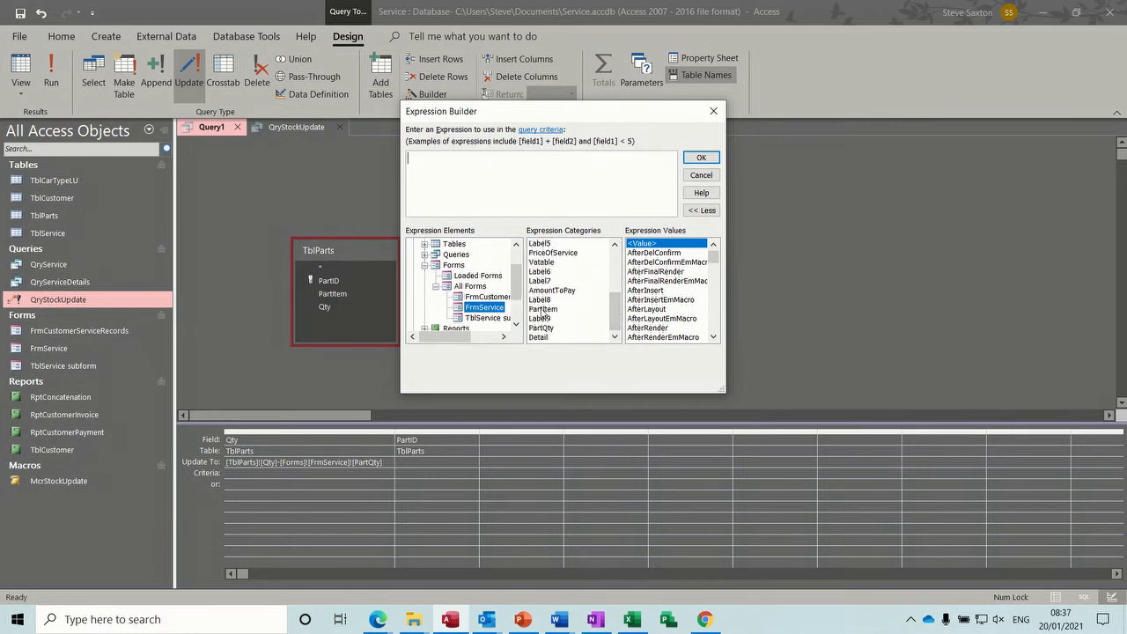
double_click(543, 310)
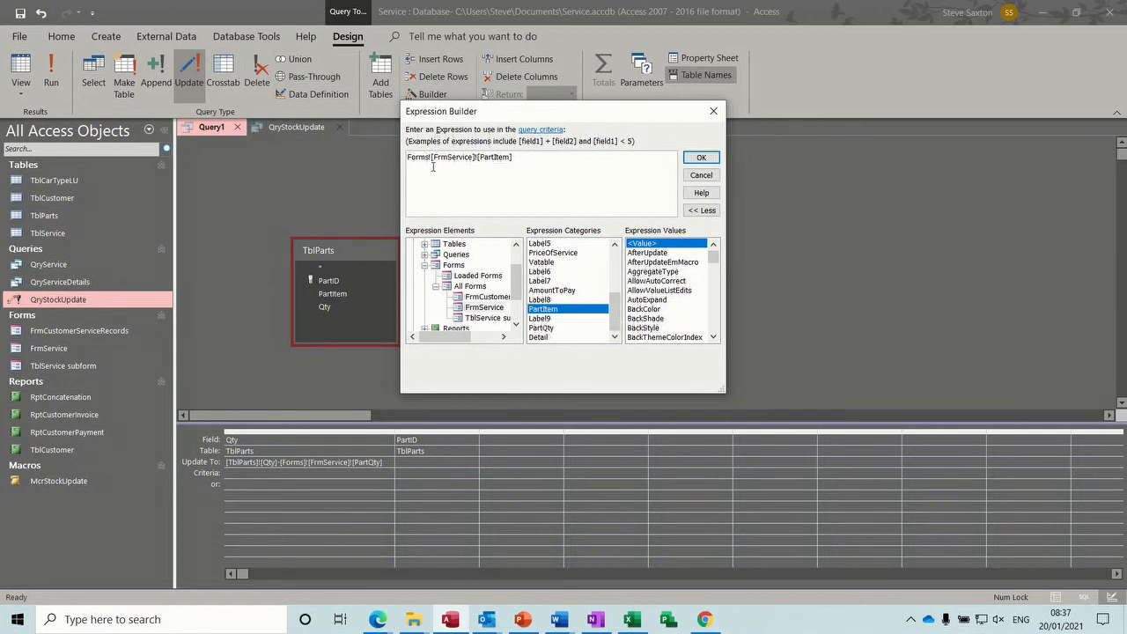
left_click(702, 158)
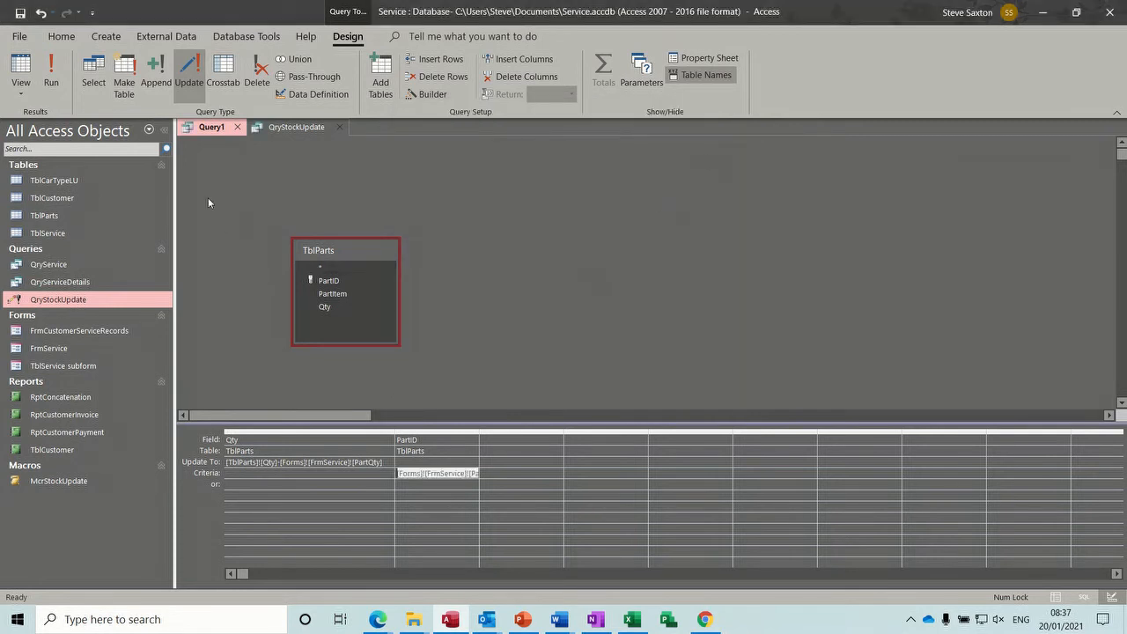
left_click(279, 130)
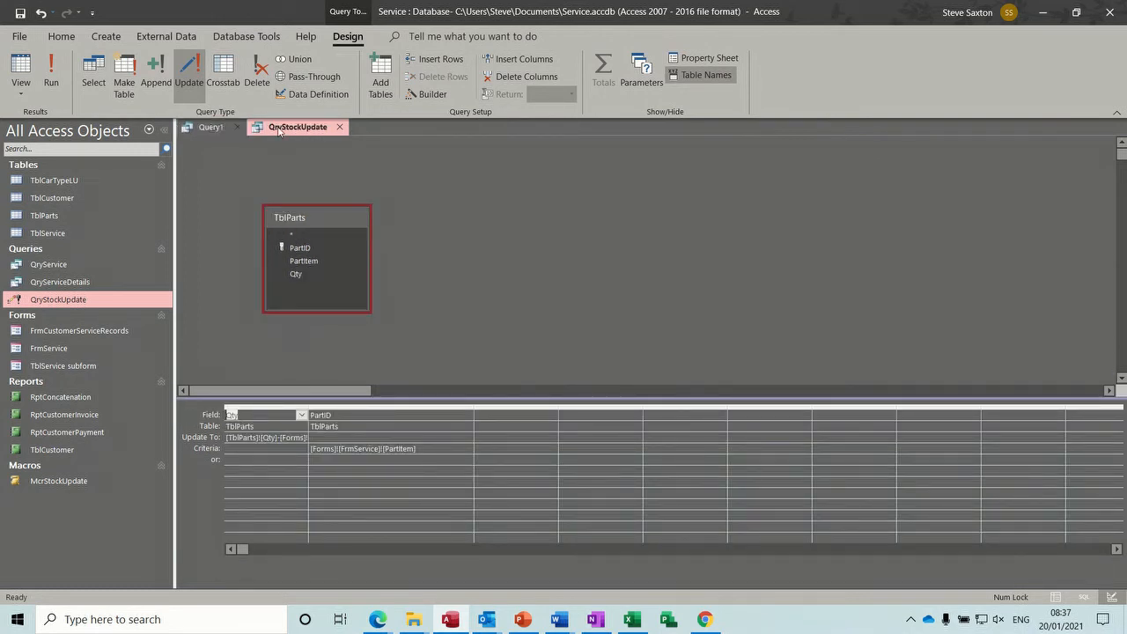
left_click(202, 128)
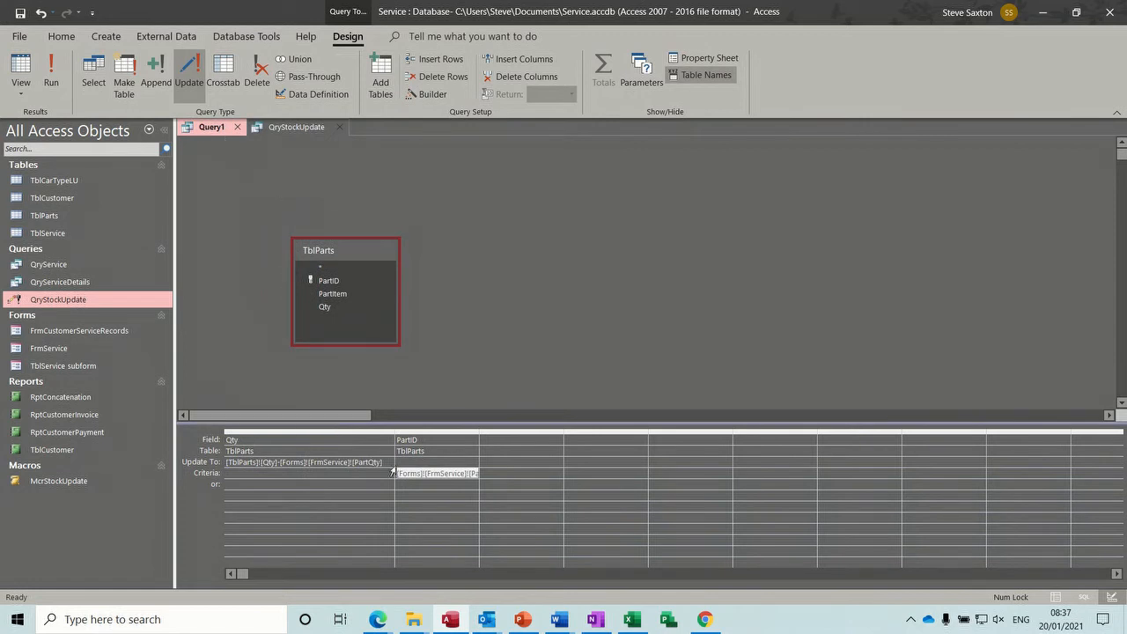
- Save the query as QryUpdate1 and close both open queries
left_click(19, 13)
type("QryUpdate1")
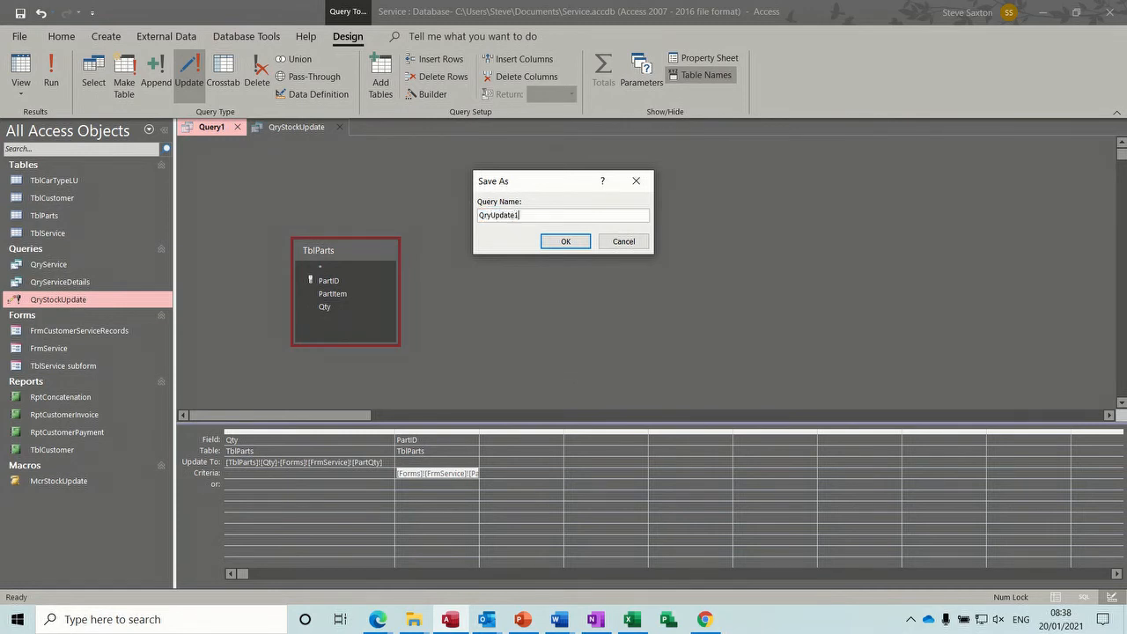
left_click(565, 241)
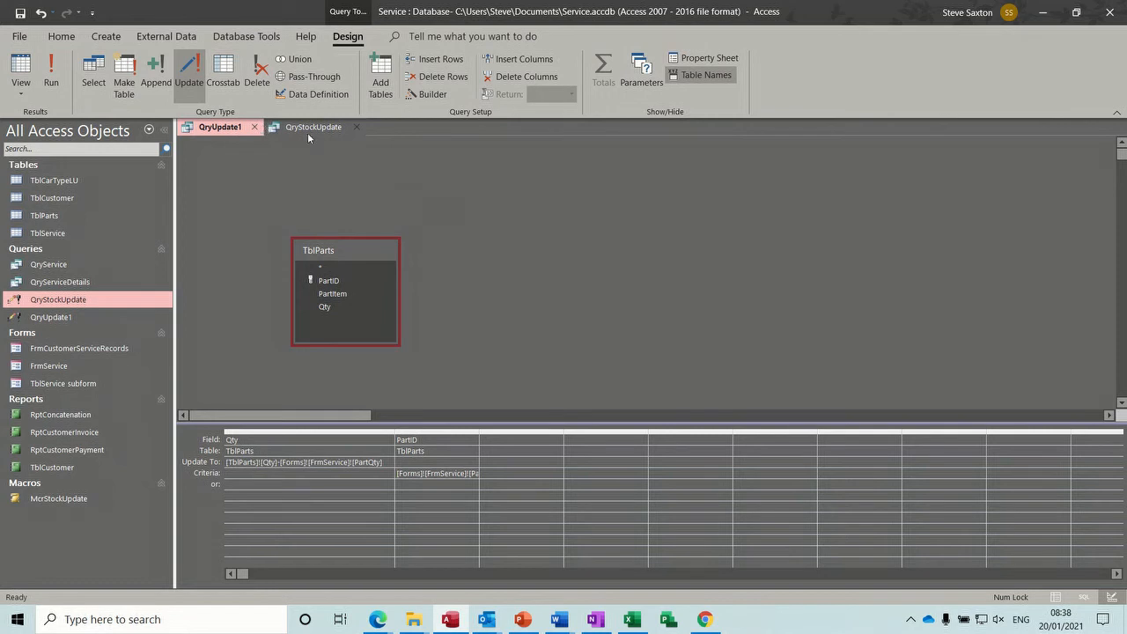
left_click(352, 128)
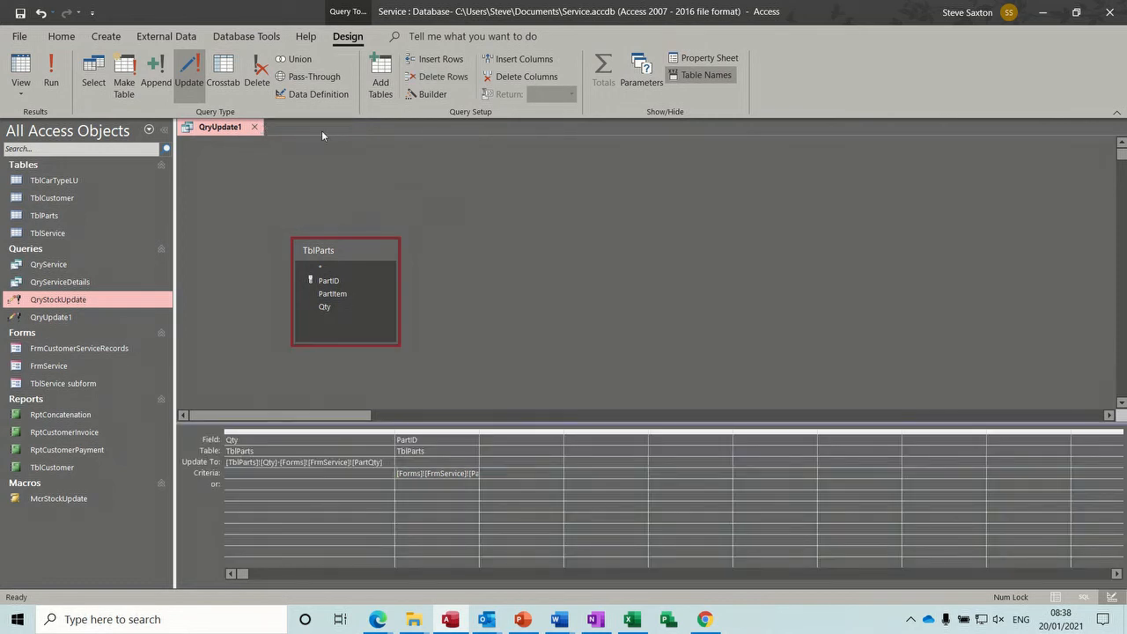
left_click(255, 128)
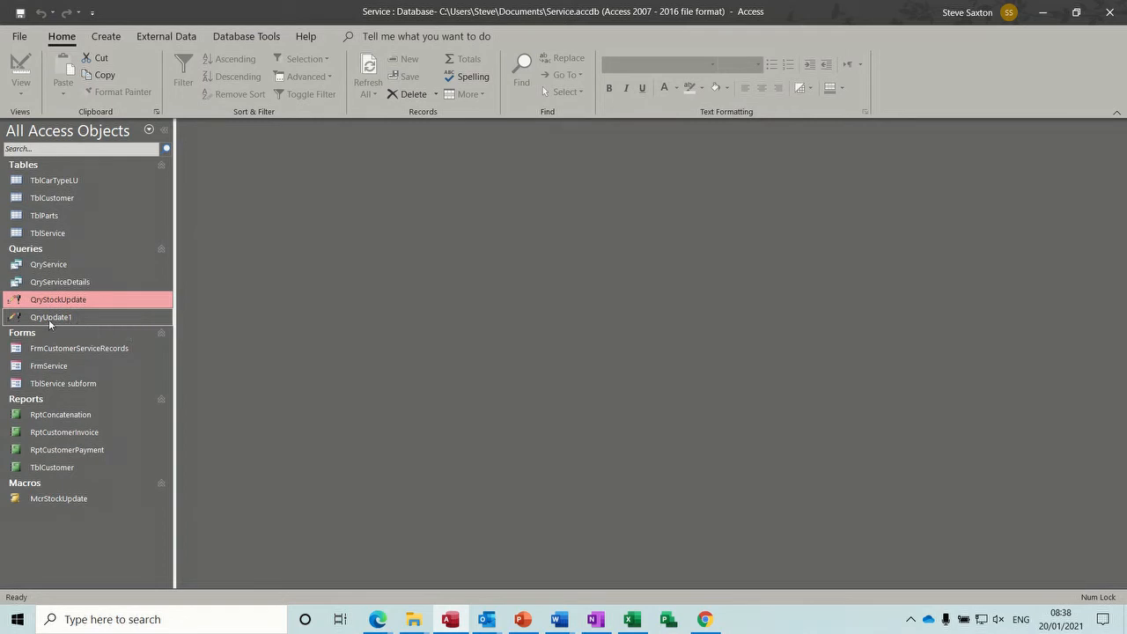
- Create a new macro with an OpenQuery action and delete its unwanted OnError action
left_click(106, 37)
left_click(625, 76)
type("On")
left_click(338, 161)
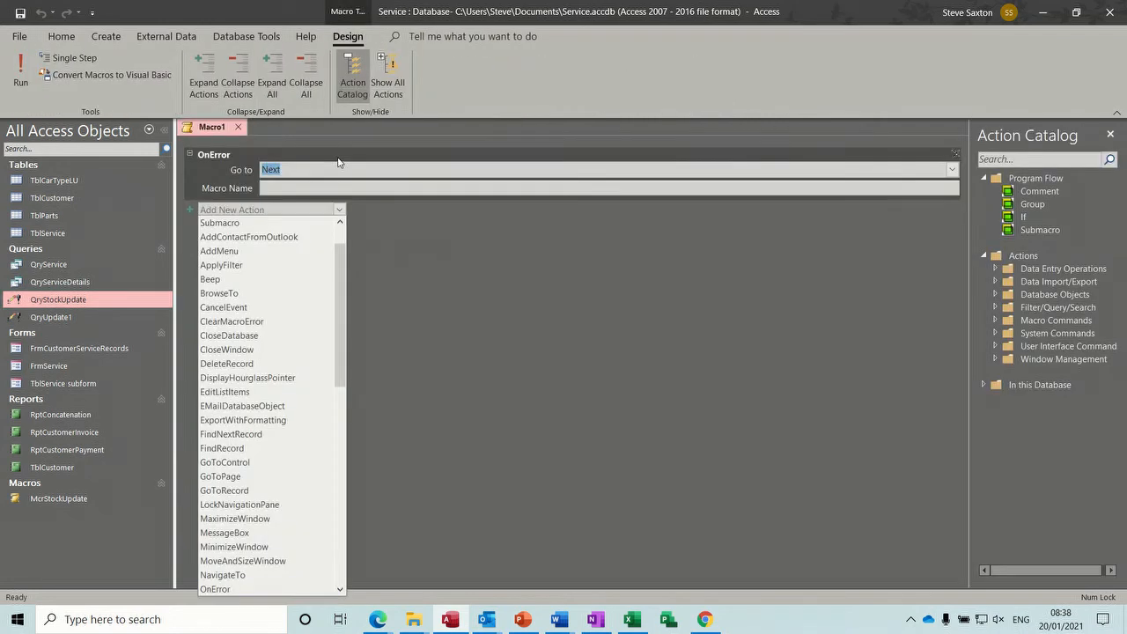
left_click_drag(342, 296, 350, 355)
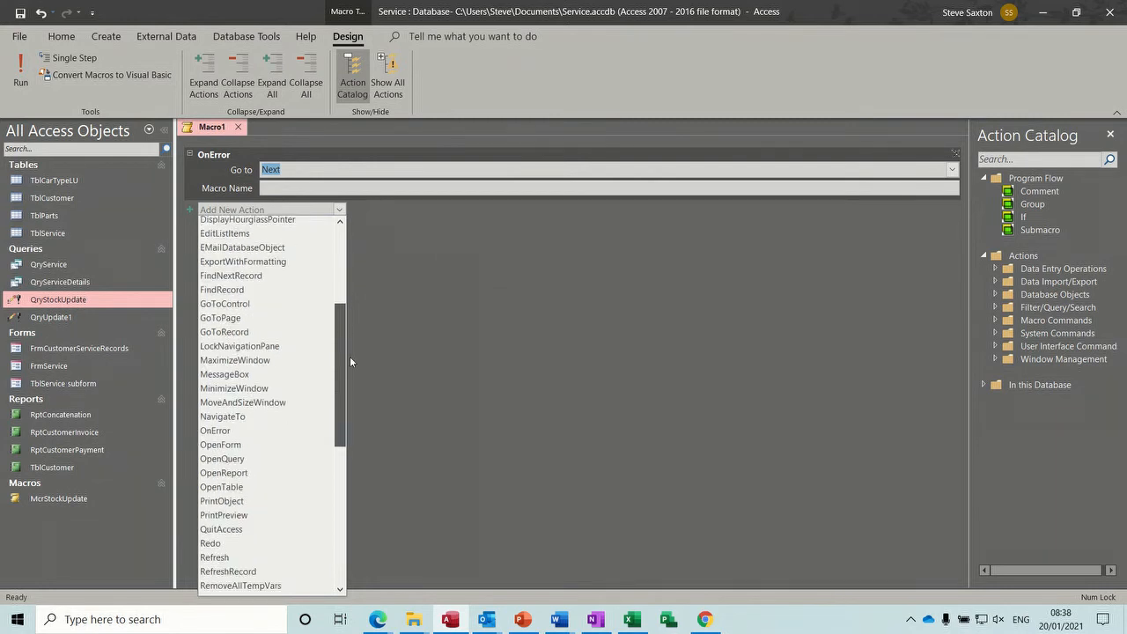
left_click(246, 457)
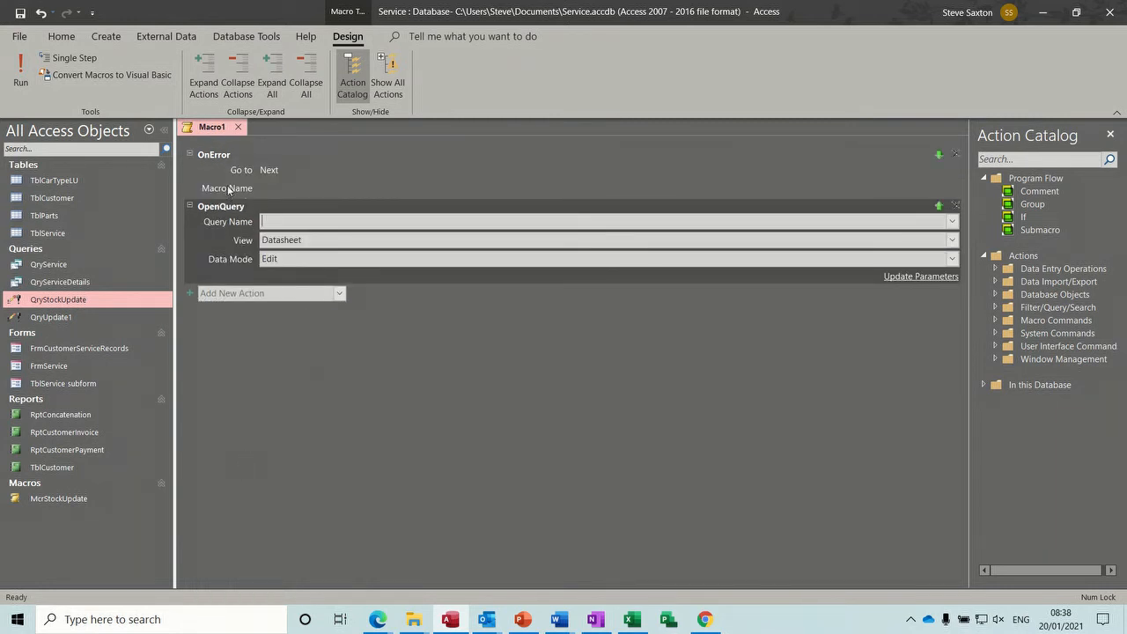
left_click(955, 155)
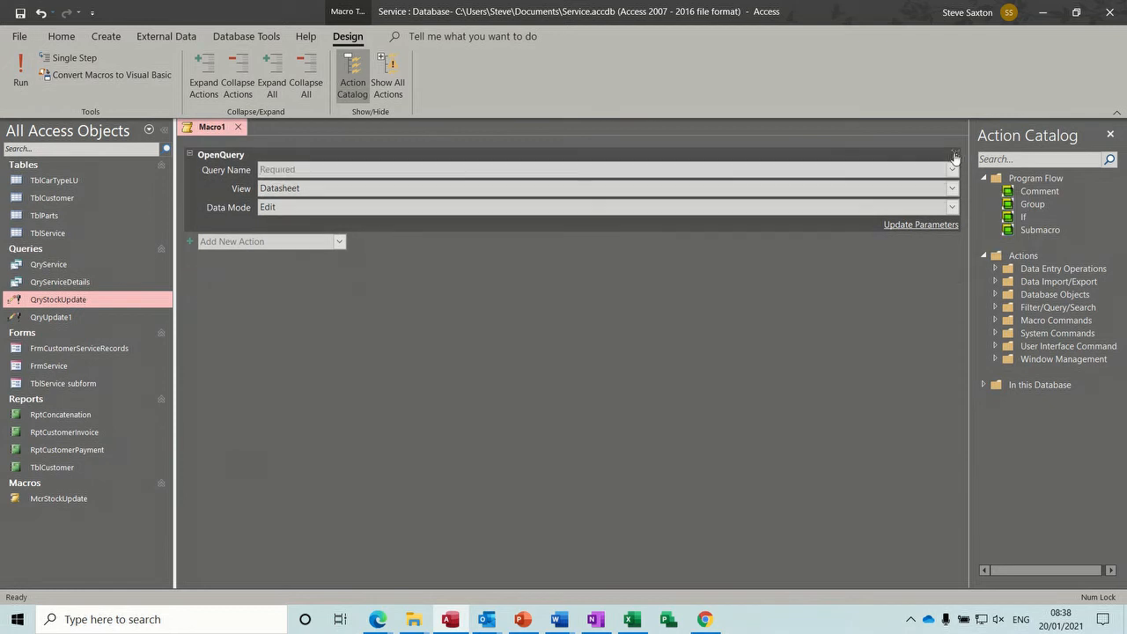
- Set the OpenQuery action's query name to QryUpdate1
left_click(375, 171)
left_click(951, 170)
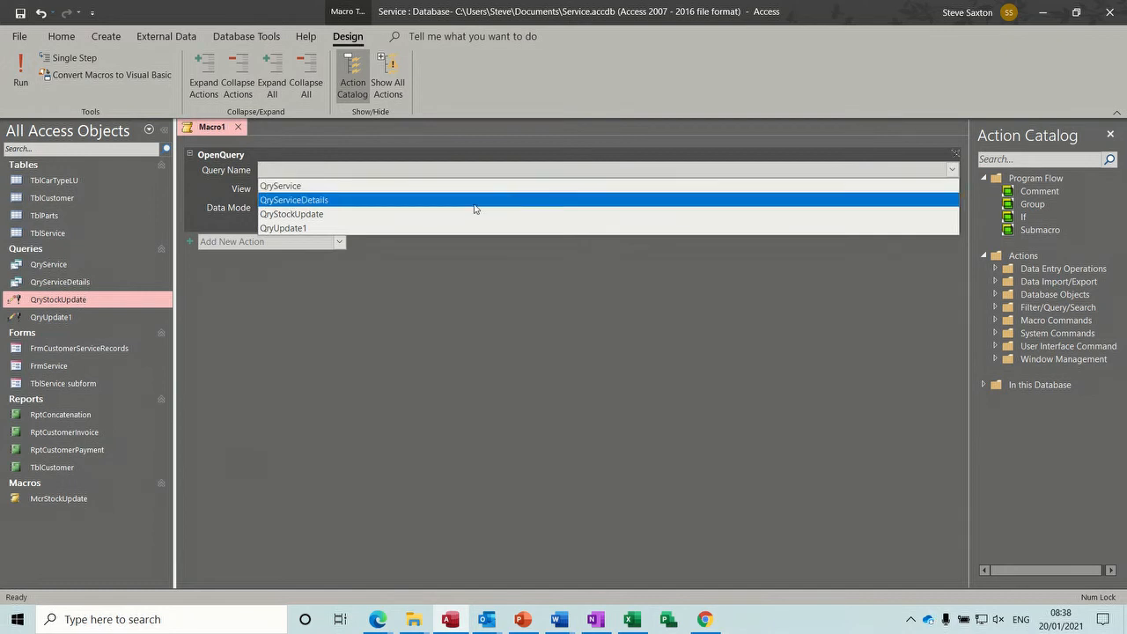
left_click(362, 228)
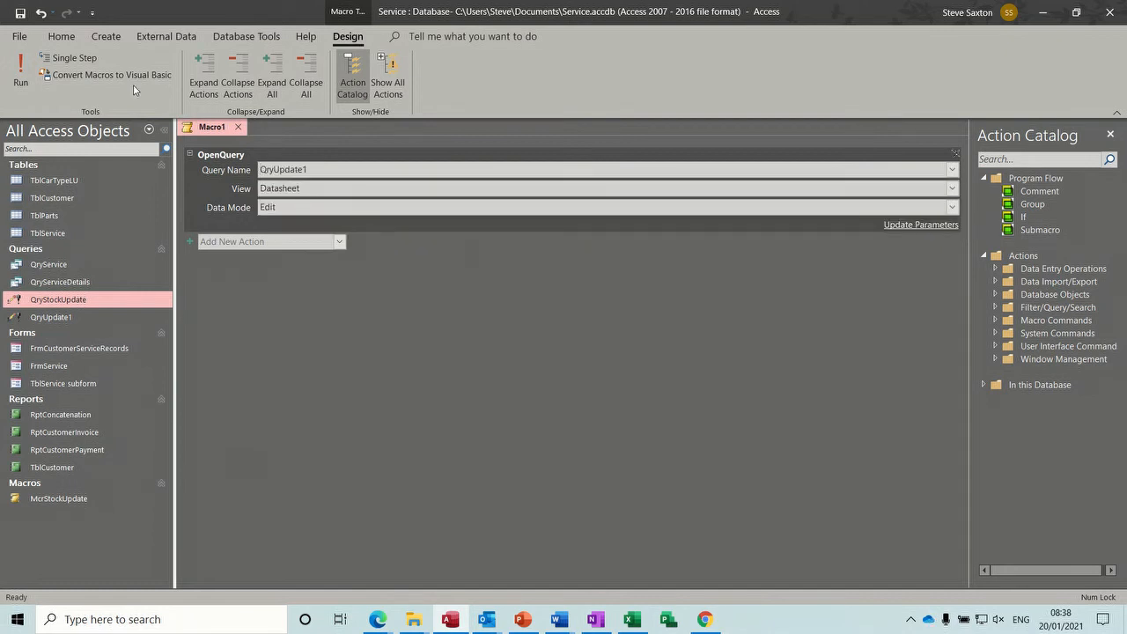
- Save the macro as McrUpdate1 and close it
left_click(19, 13)
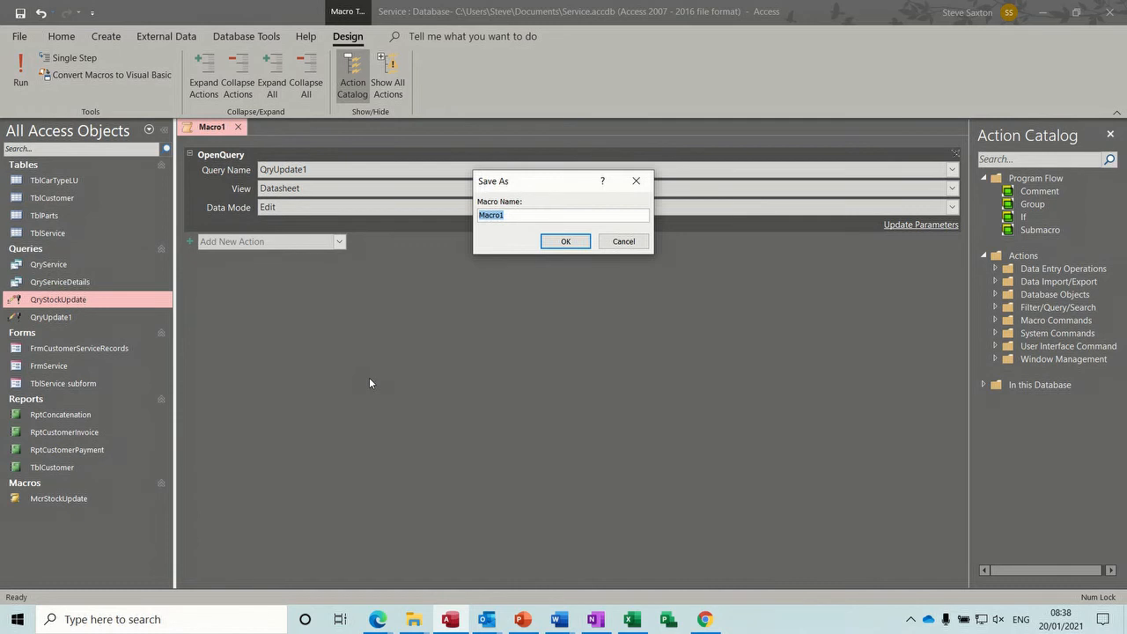
type("McrUpdate")
left_click(556, 245)
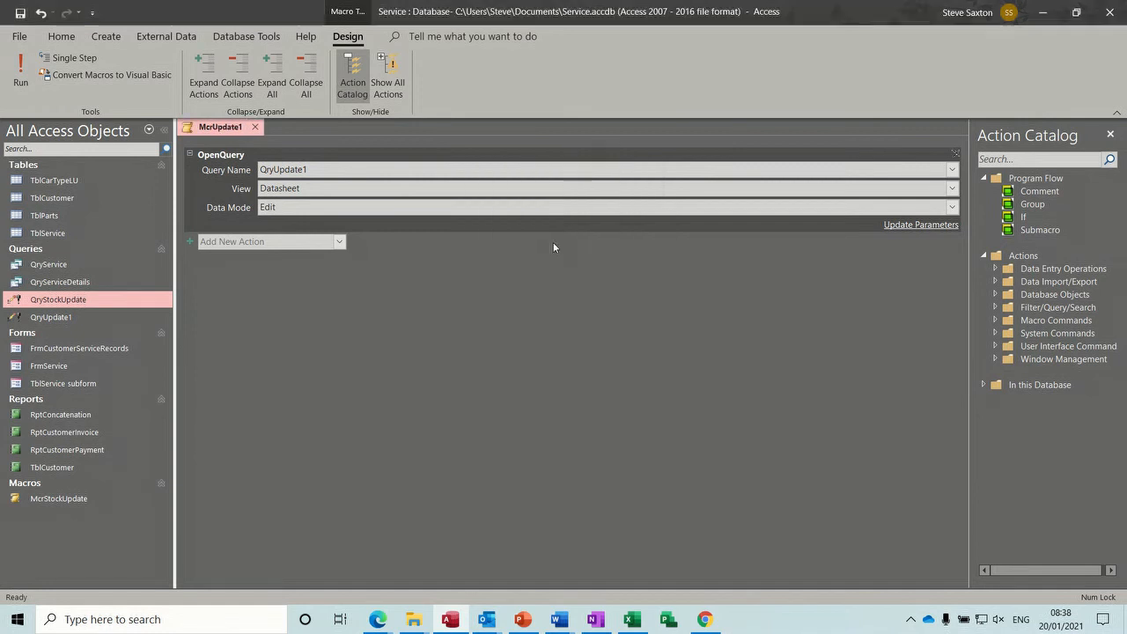
left_click(255, 126)
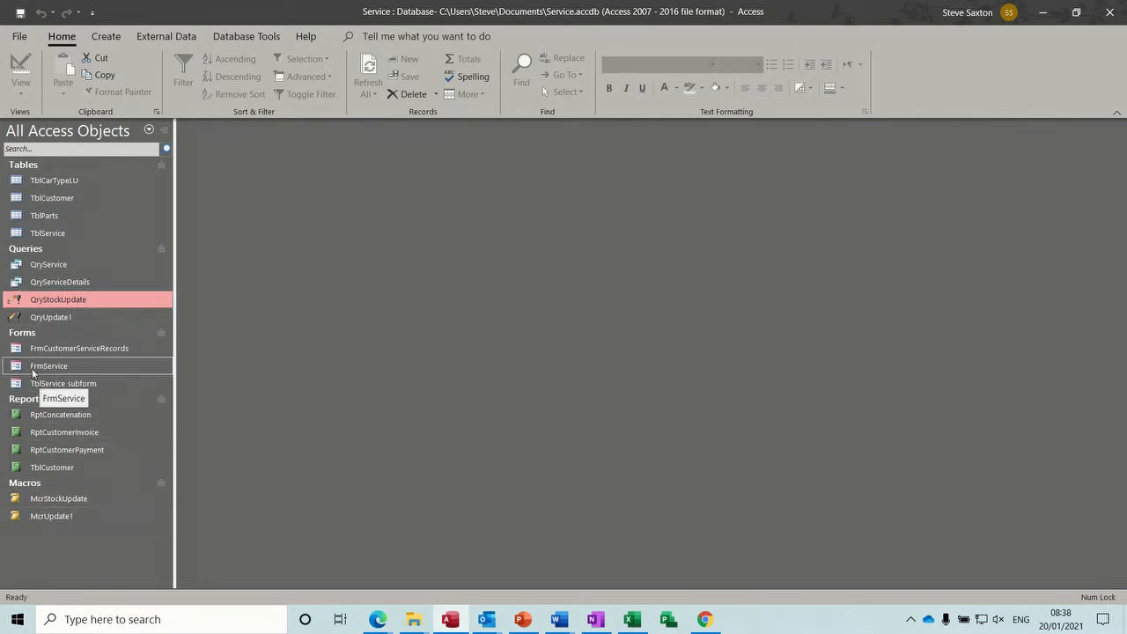
- Open the FrmService form in design view
left_click(66, 368)
right_click(66, 370)
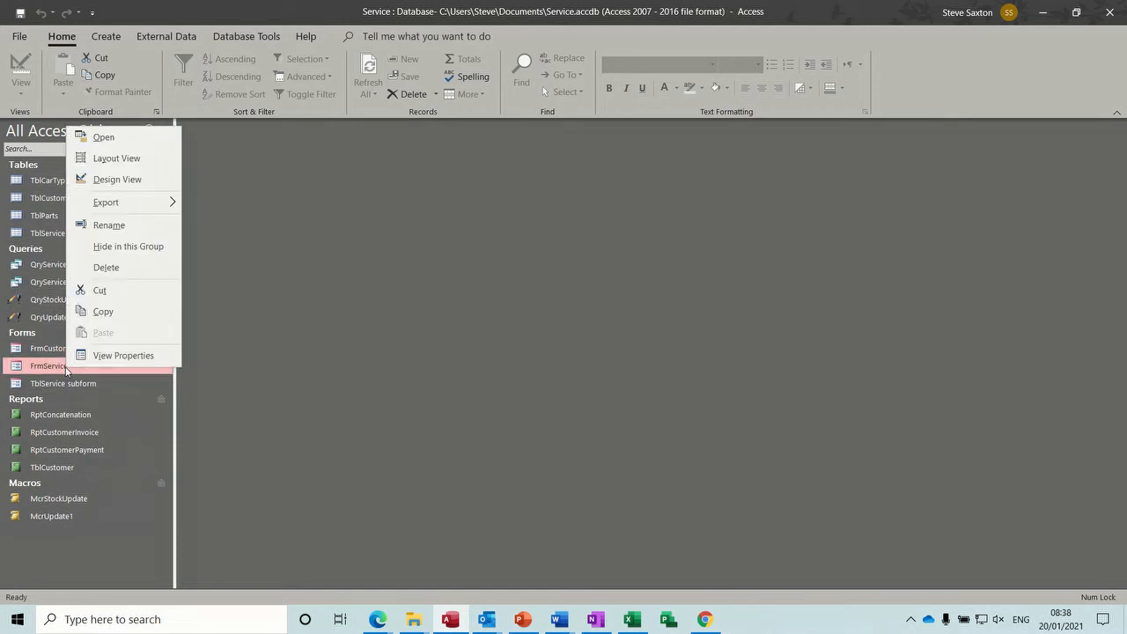
left_click(105, 180)
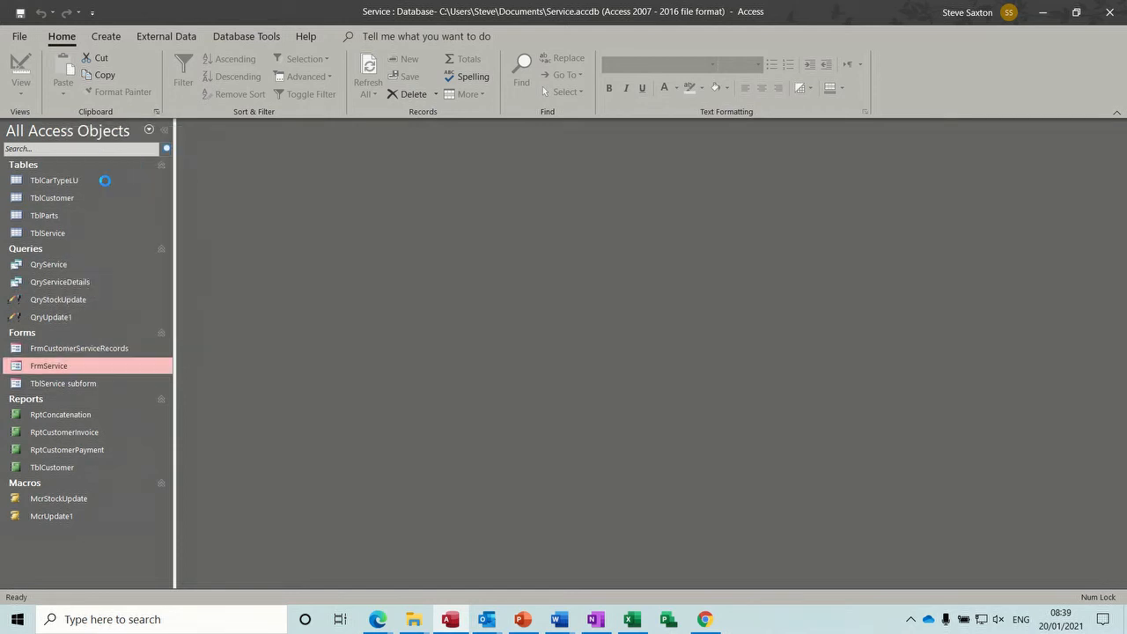
- Set the PartQty text box's After Update event to McrUpdate1 and display the saved form in form view
left_click(337, 373)
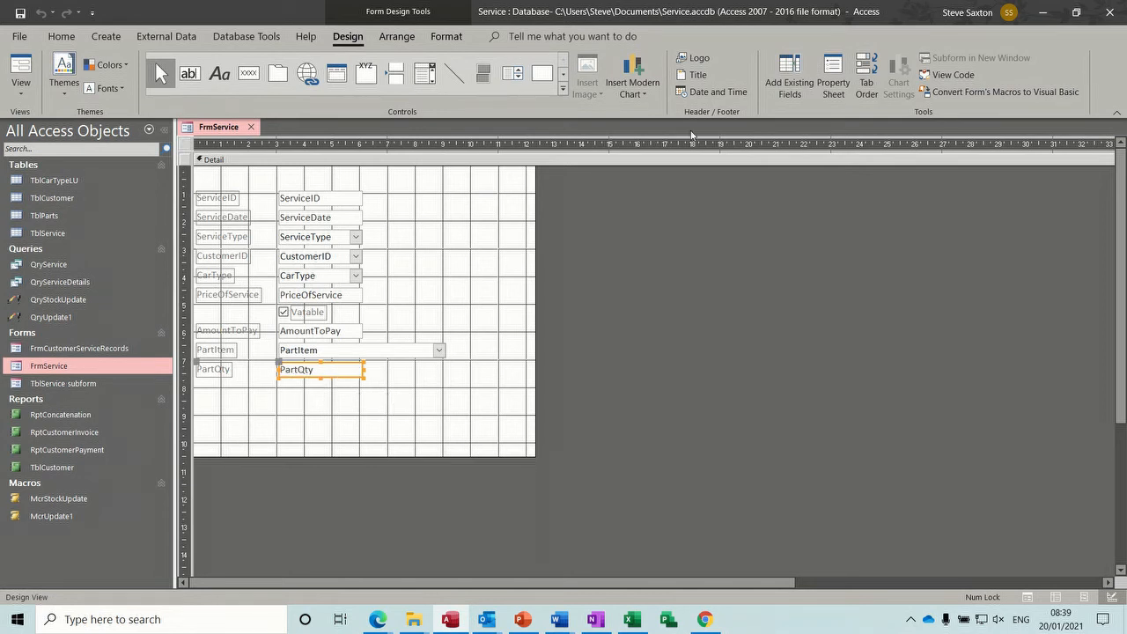
left_click(834, 76)
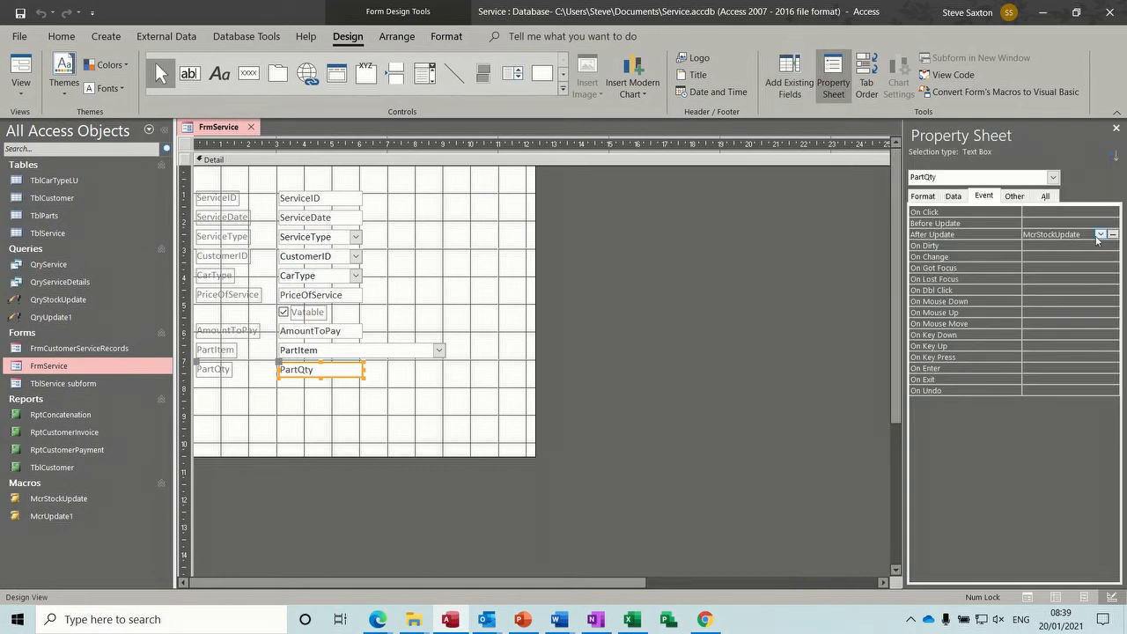
left_click(1099, 234)
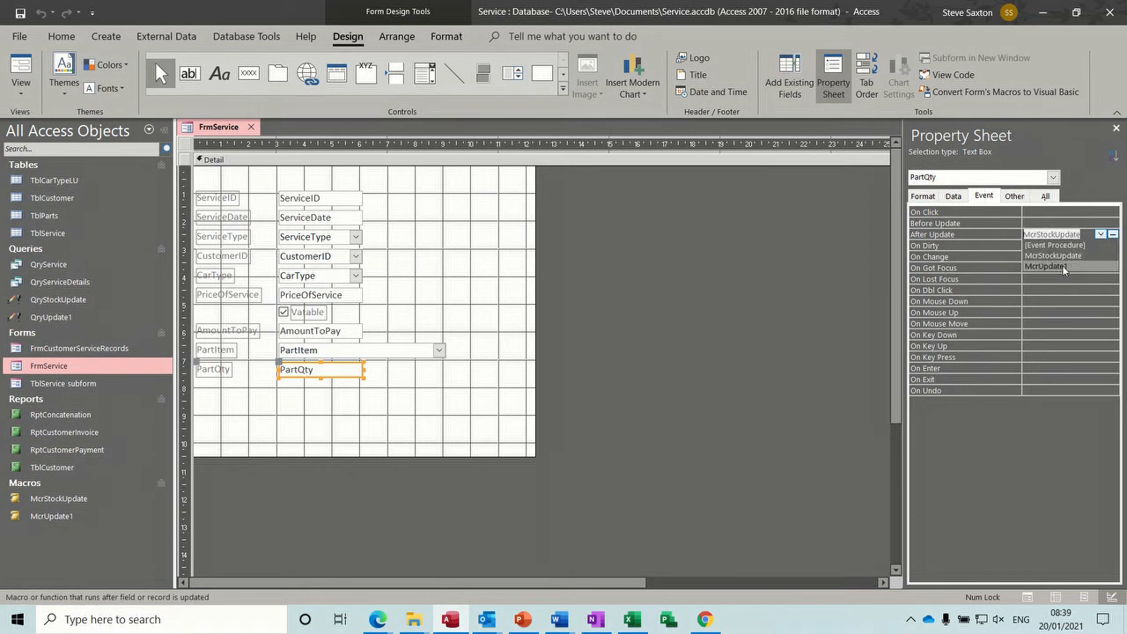
left_click(1063, 267)
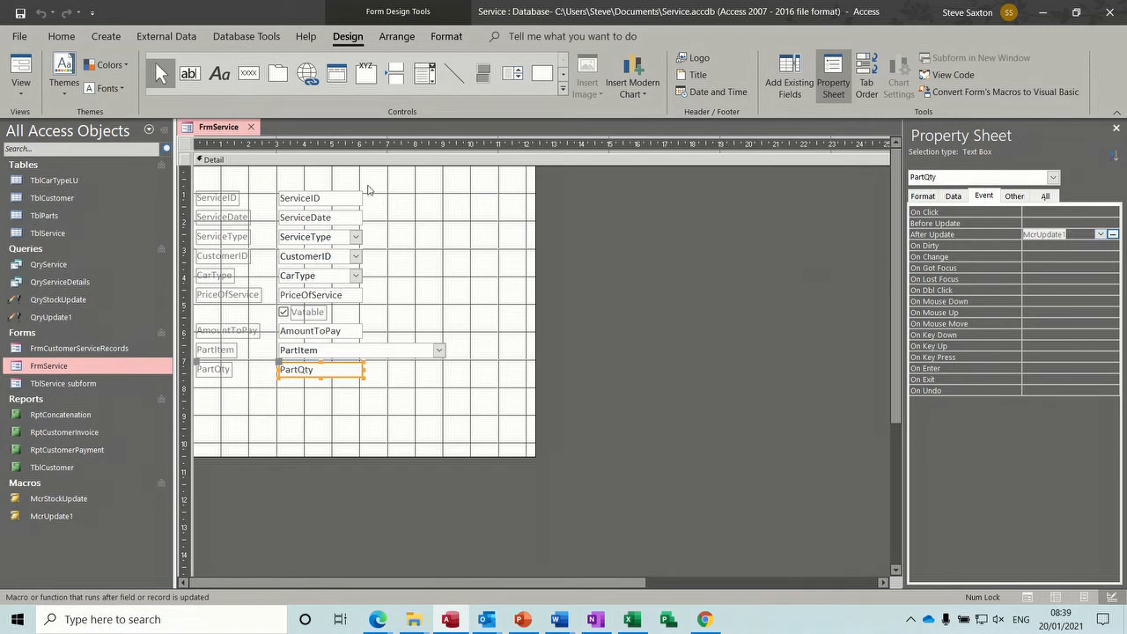
left_click(22, 14)
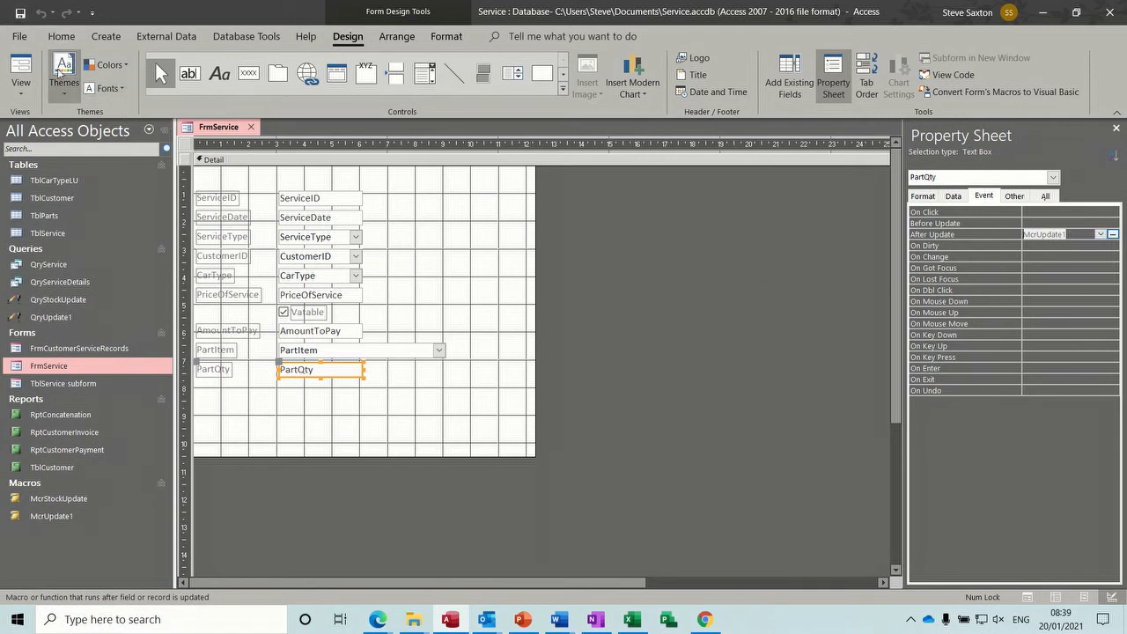
left_click(21, 70)
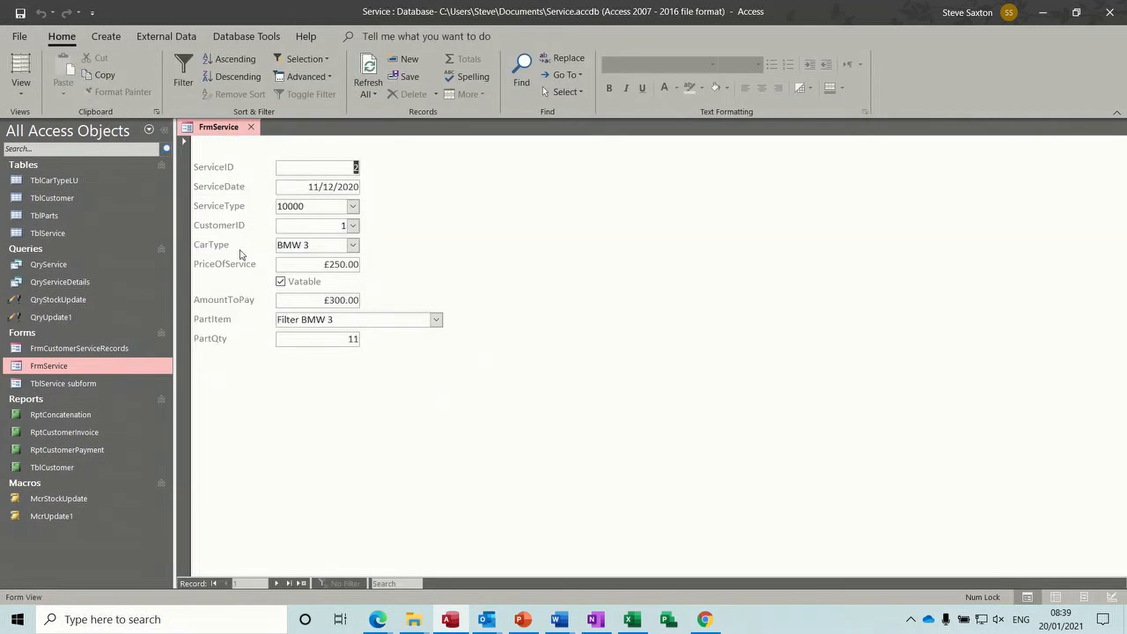
- Set the Qty of Filter BMW 3 in TblParts to 100 and close the table
double_click(44, 216)
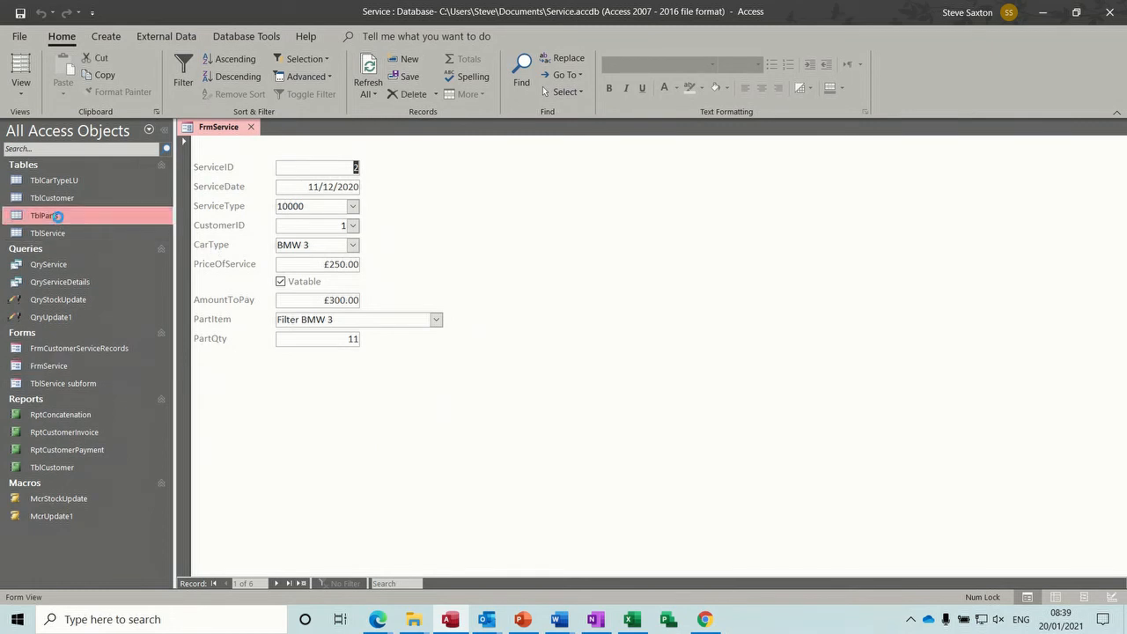
left_click_drag(390, 156, 413, 157)
type("100")
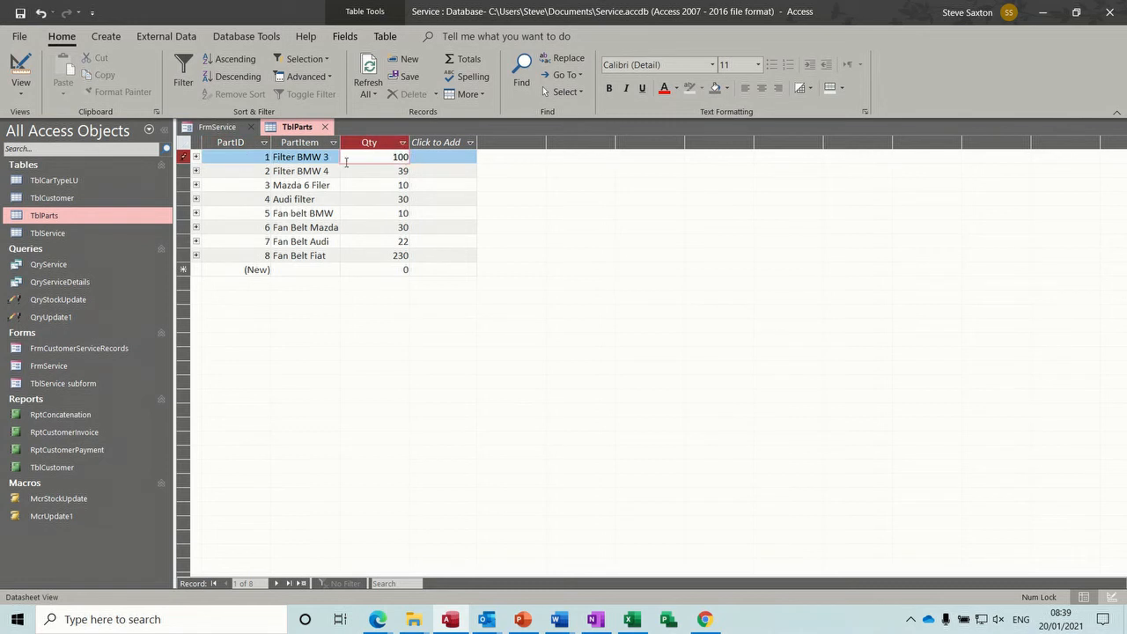
left_click(398, 171)
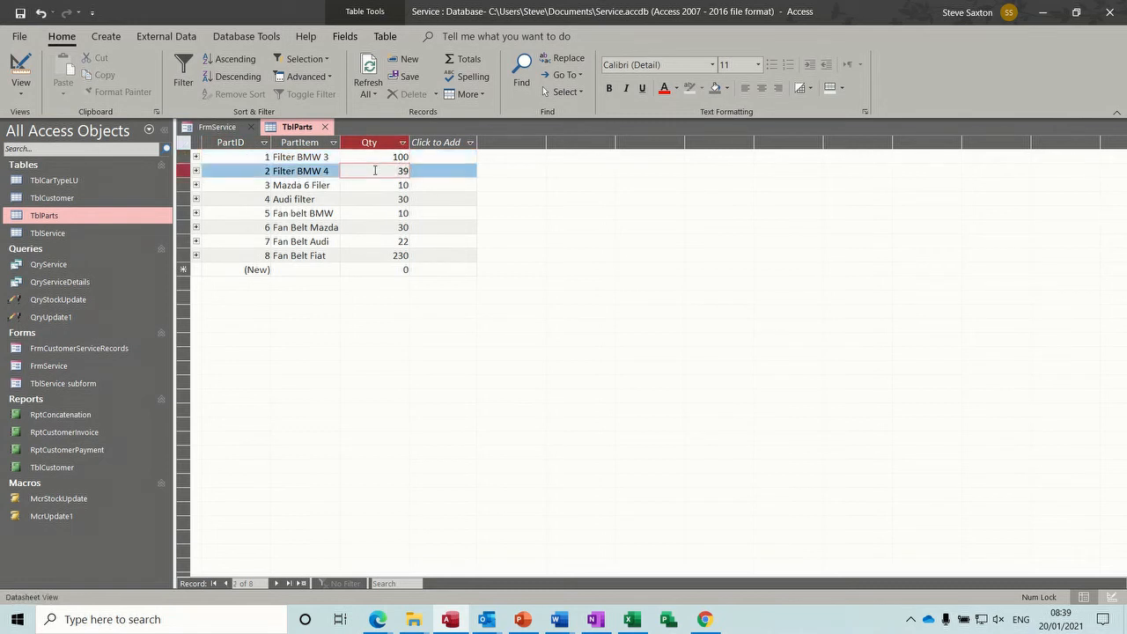
left_click(325, 127)
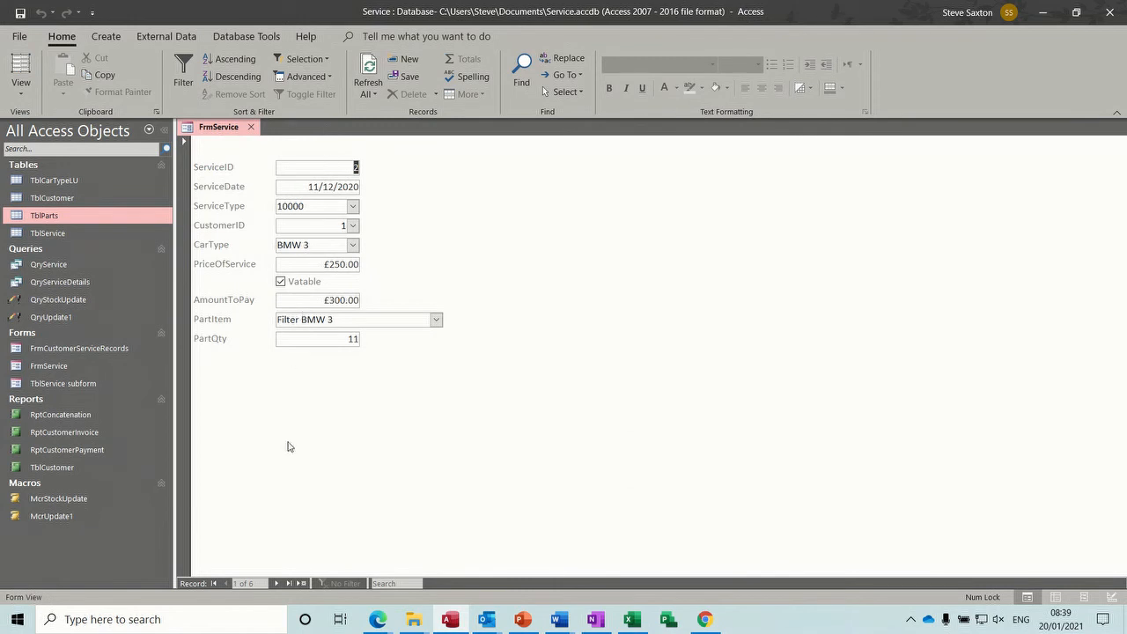
- Start a new service record dated 20/01/2021 with service type 10000 and the second customer in the list
left_click(301, 582)
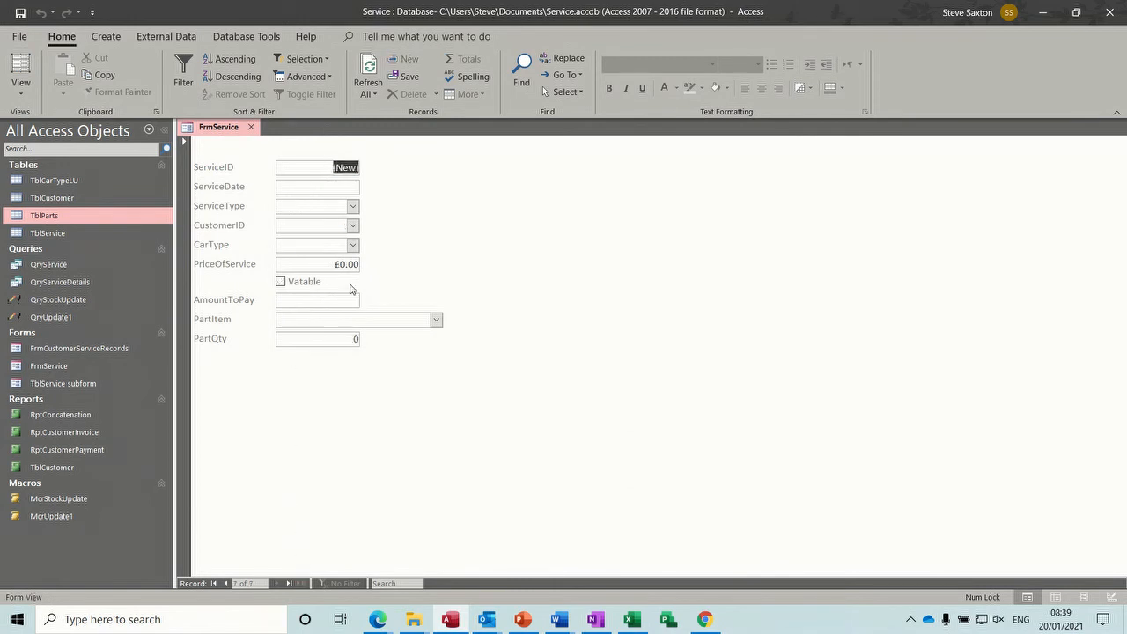
left_click(337, 188)
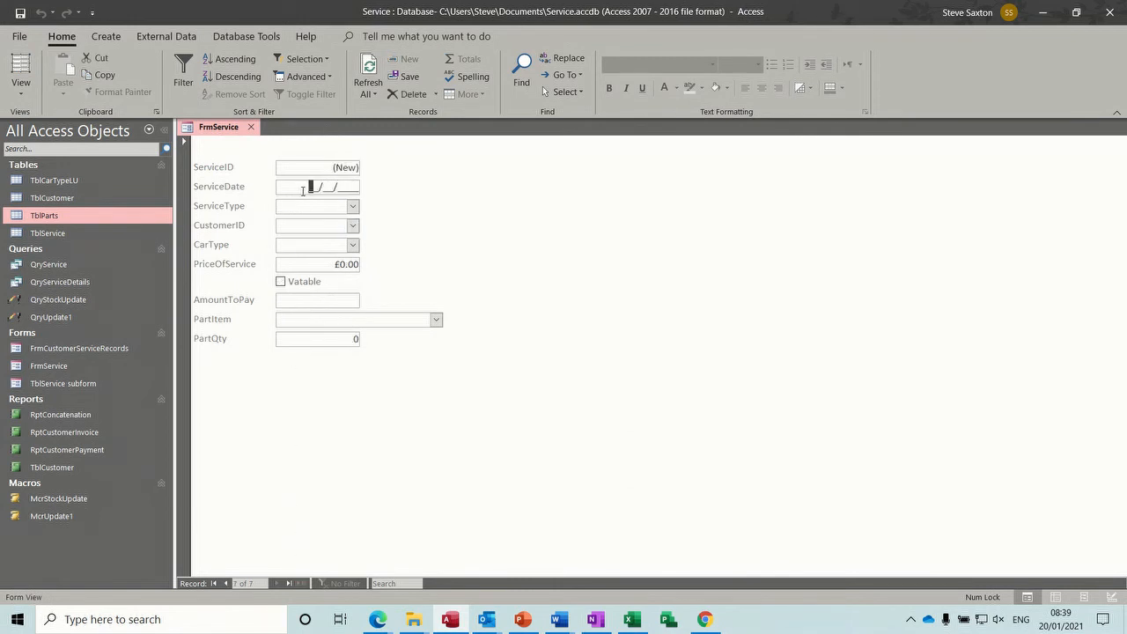
key("ctrl+semicolon")
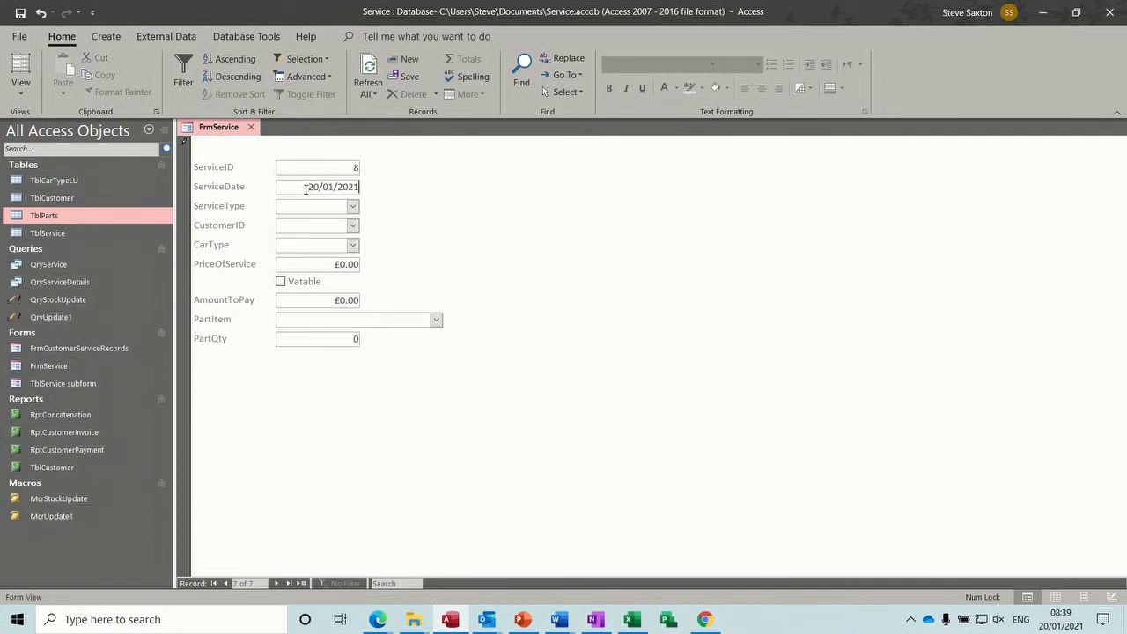
left_click(352, 206)
left_click(335, 221)
left_click(352, 225)
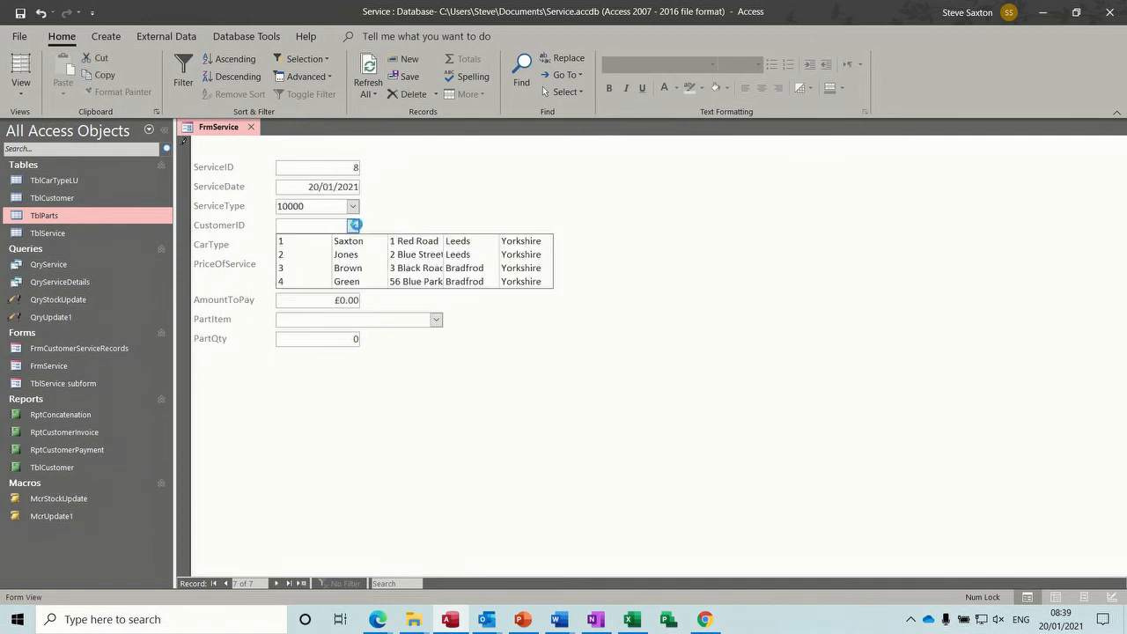
left_click(333, 254)
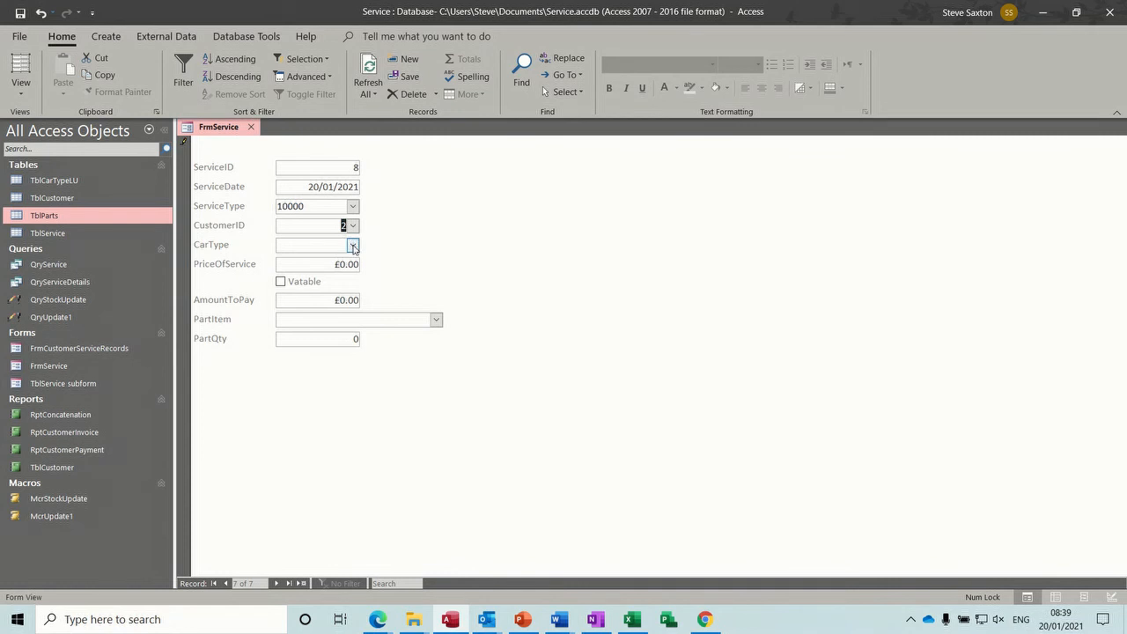
- Set the new record's car type to BMW 3 and its service price to £1,000, and mark it as vatable
left_click(352, 245)
left_click(332, 273)
left_click_drag(336, 264, 374, 265)
type("10")
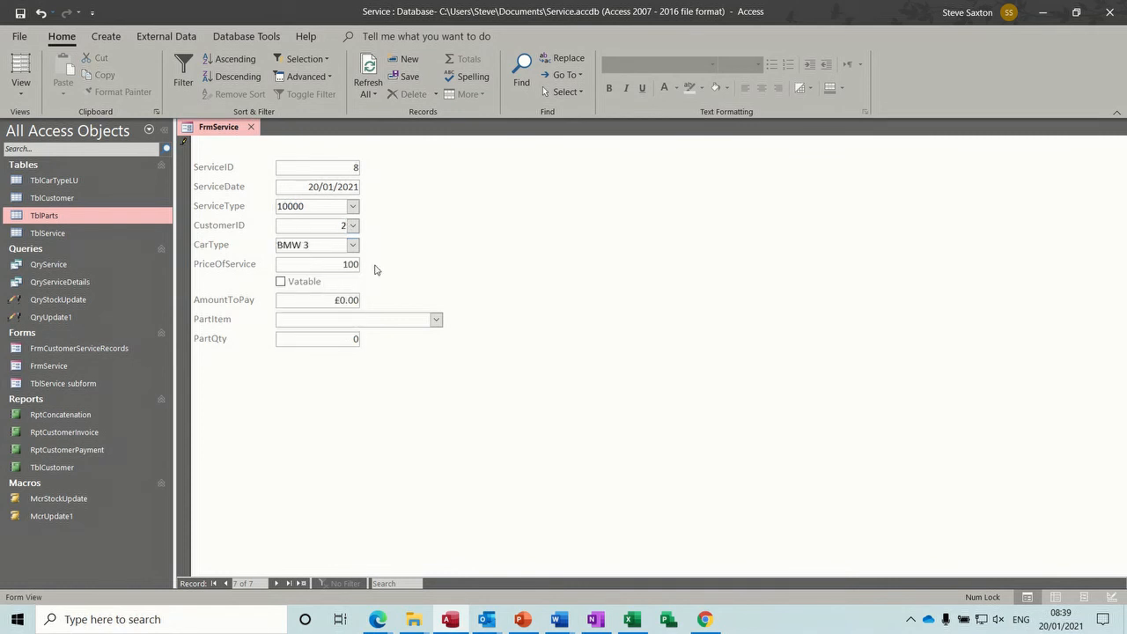
left_click(290, 283)
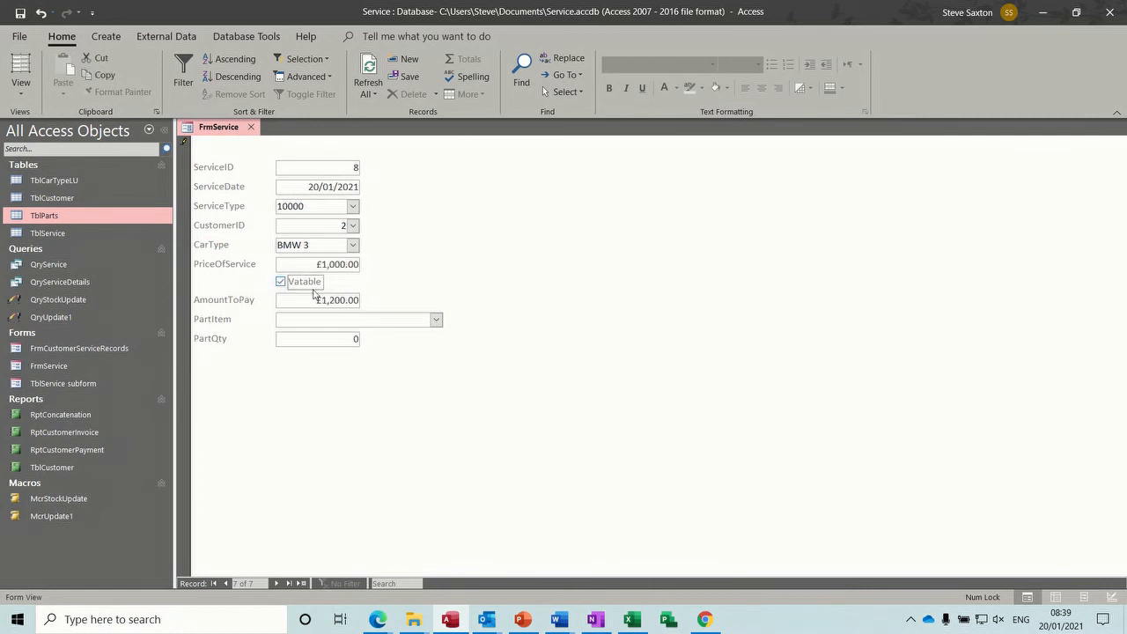
- Set the record's part to Filter BMW 3 with a PartQty of 2, and accept running the stock update query
left_click(435, 319)
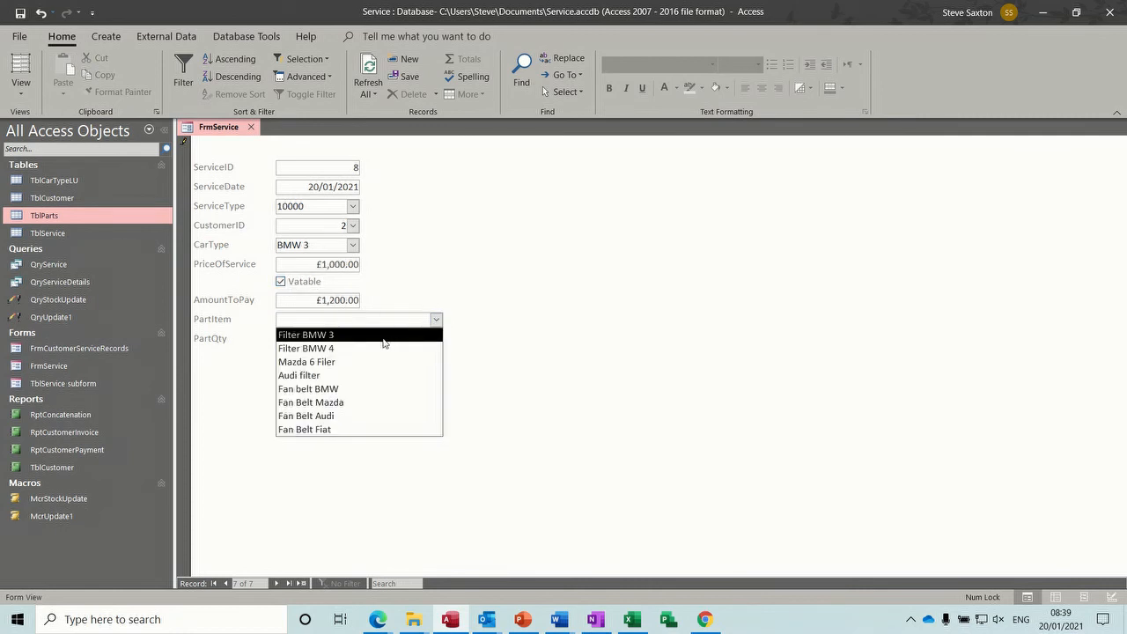
left_click(281, 336)
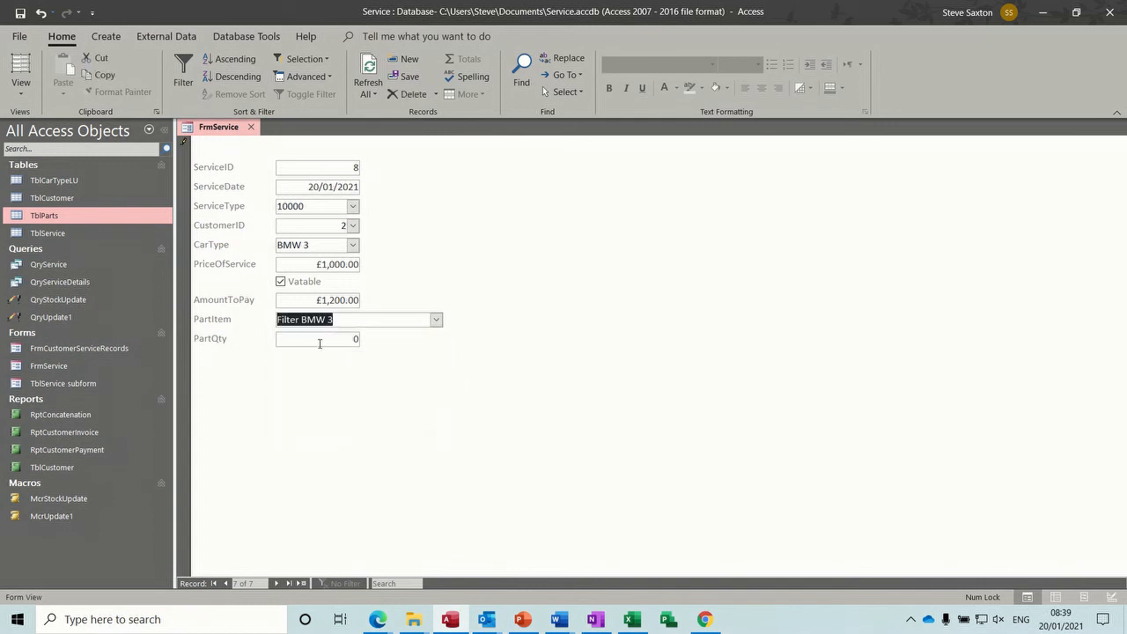
left_click(353, 340)
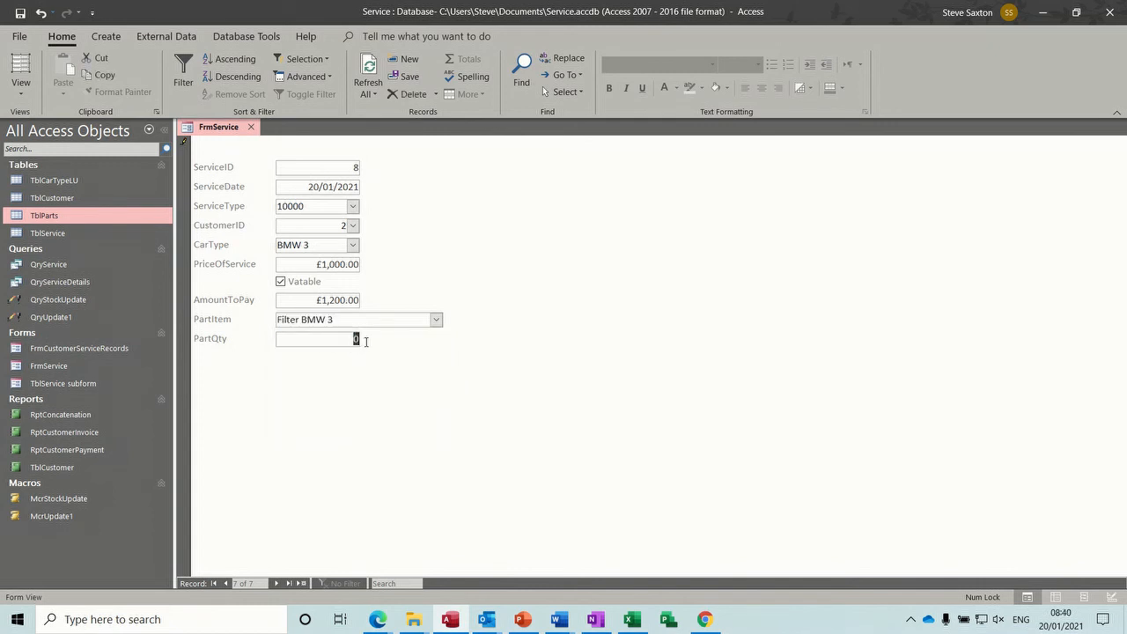
type("2")
key("Tab")
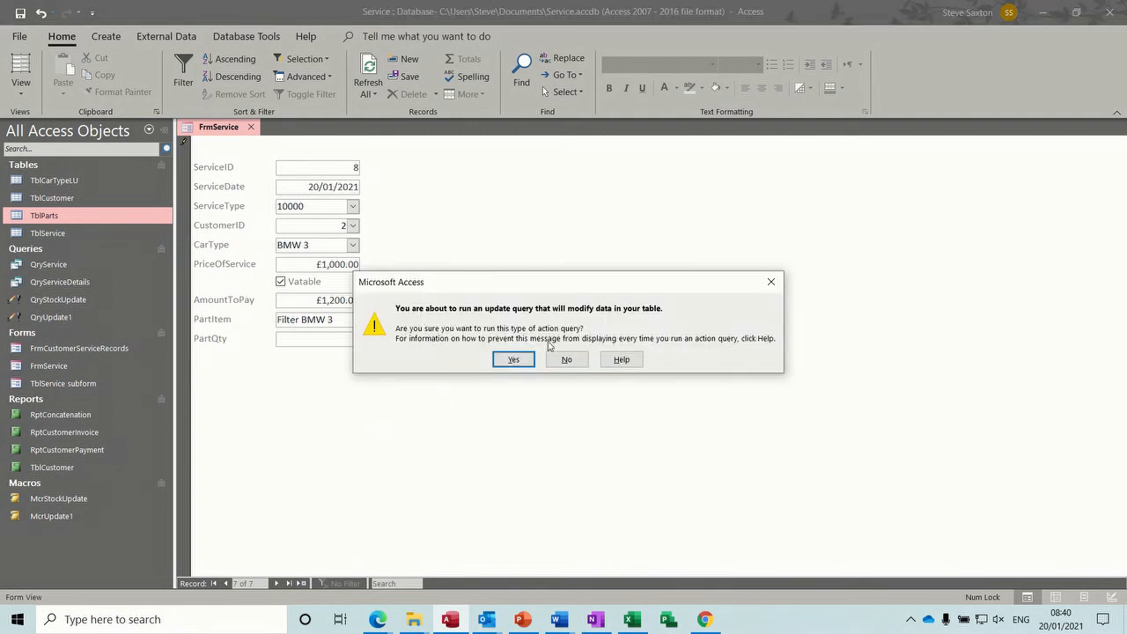
left_click(513, 360)
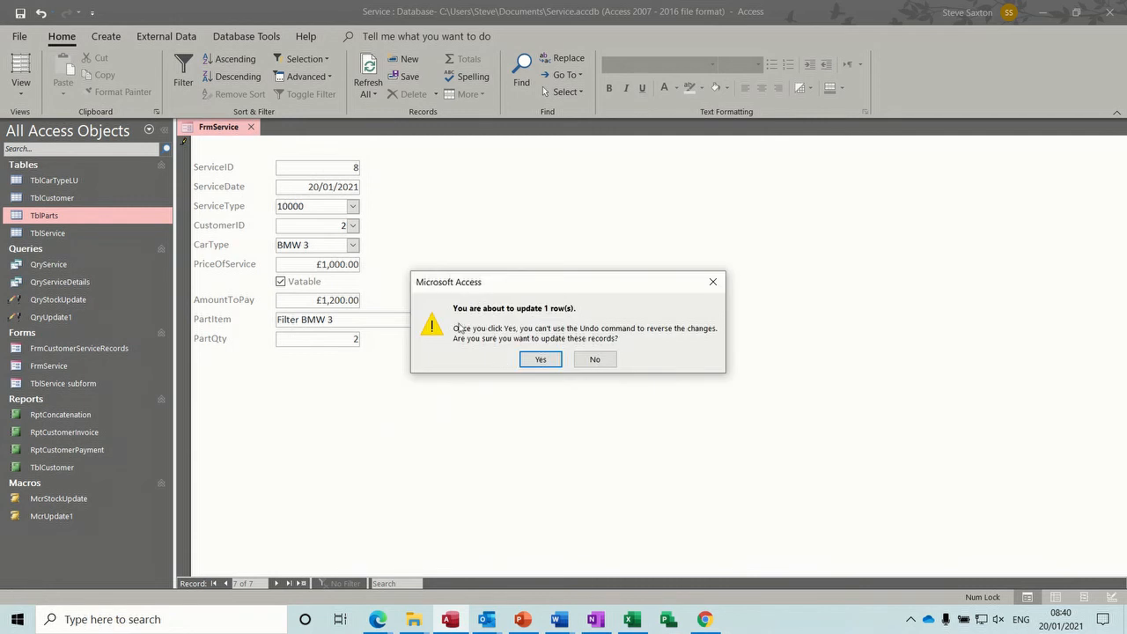
left_click(542, 361)
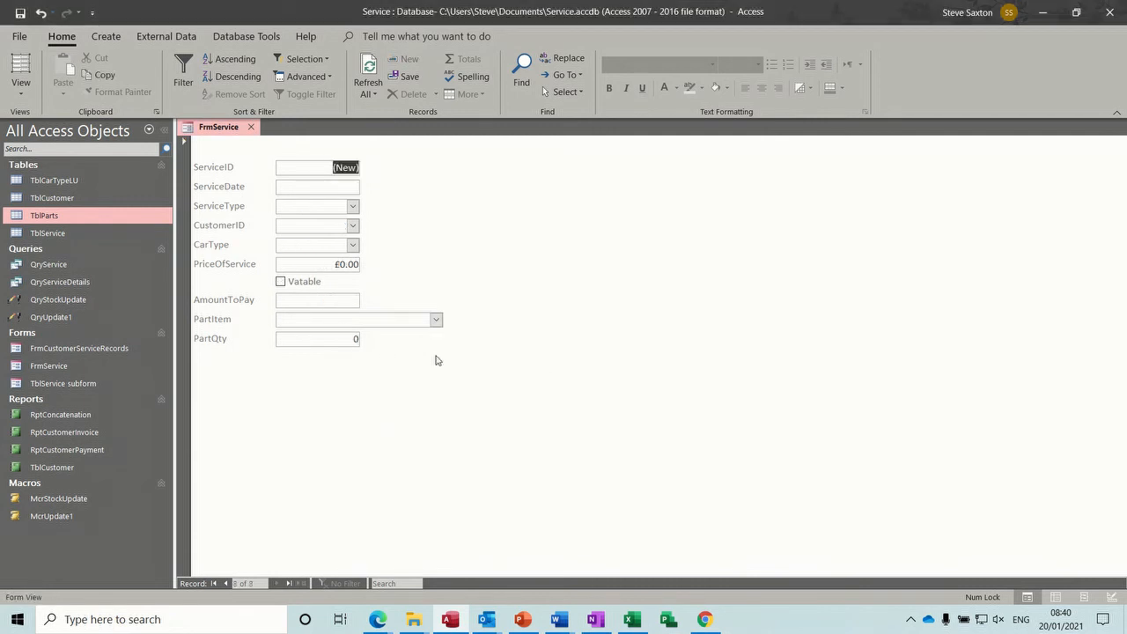
- Check the stock quantity of Filter BMW 3 in TblParts and close the table
double_click(59, 221)
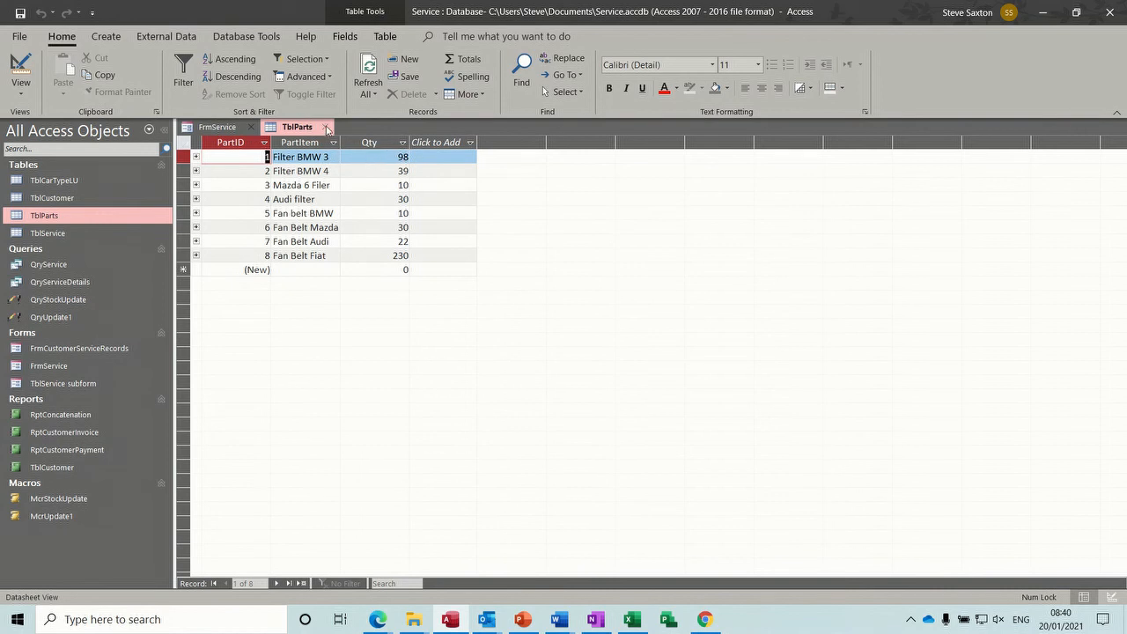
left_click(327, 128)
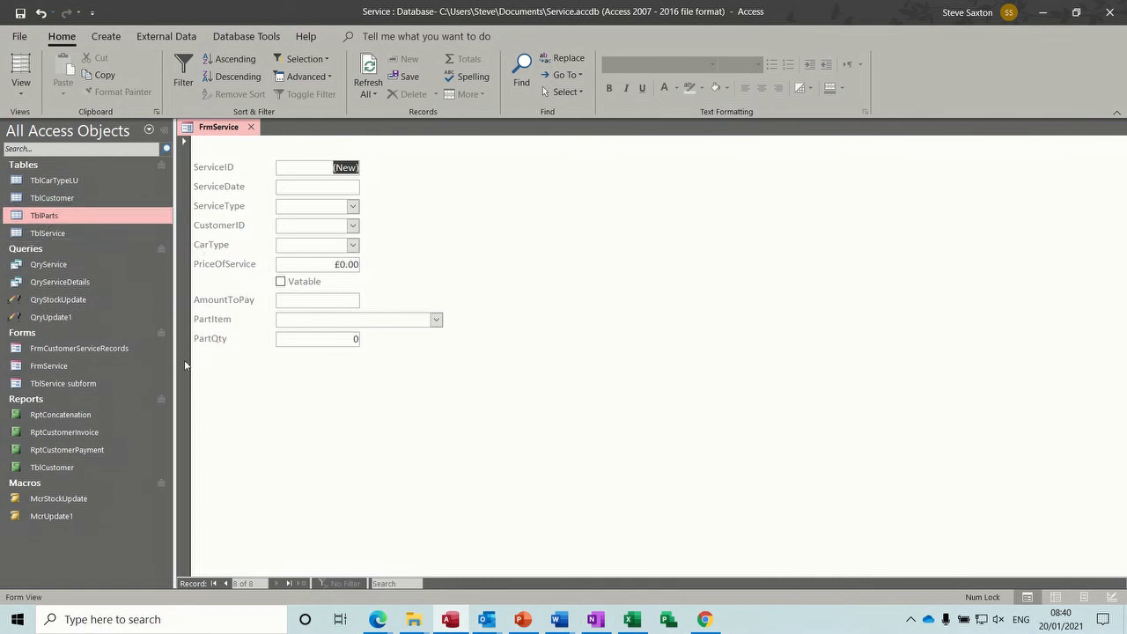
- Open QryUpdate1 in design view and widen the Qty and PartID columns to fit their full Update To and Criteria expressions
right_click(73, 319)
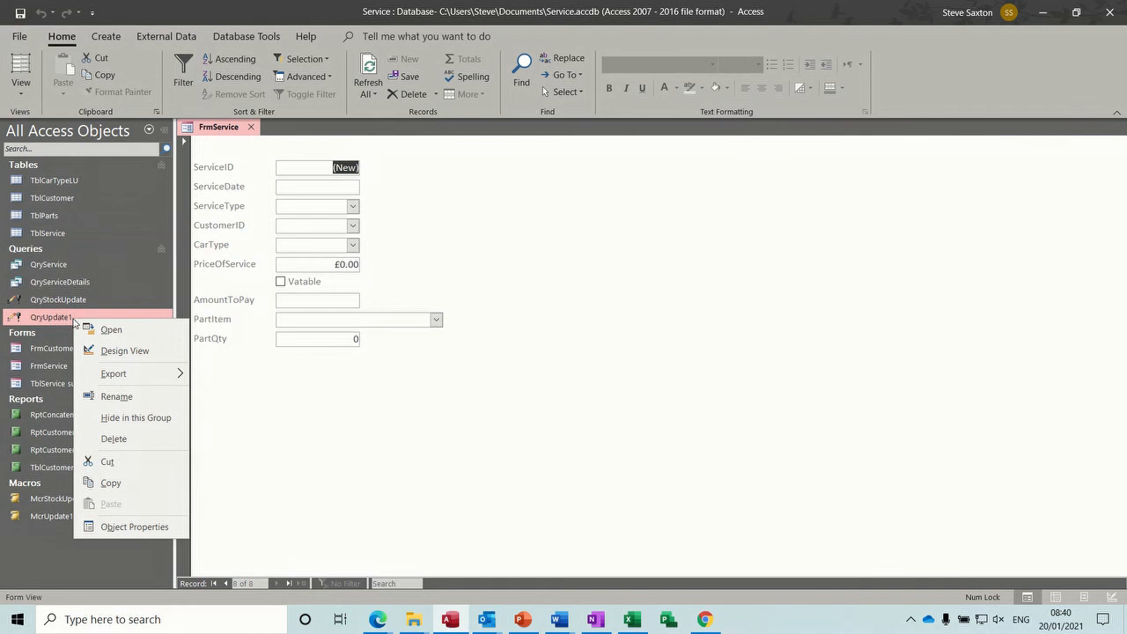
left_click(110, 349)
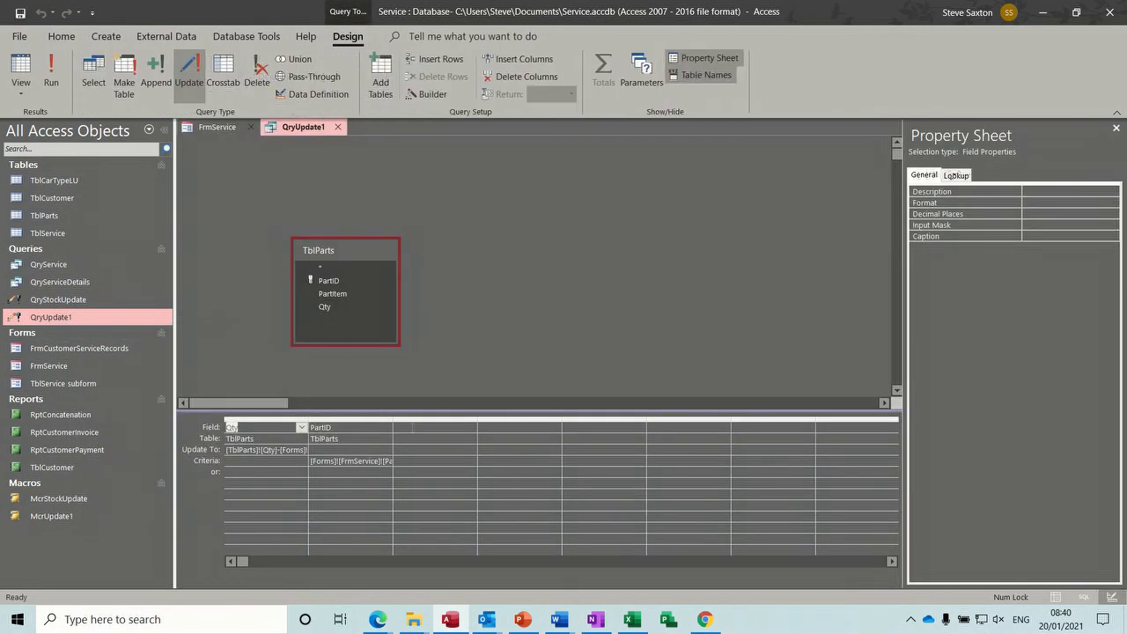
left_click_drag(394, 420, 477, 420)
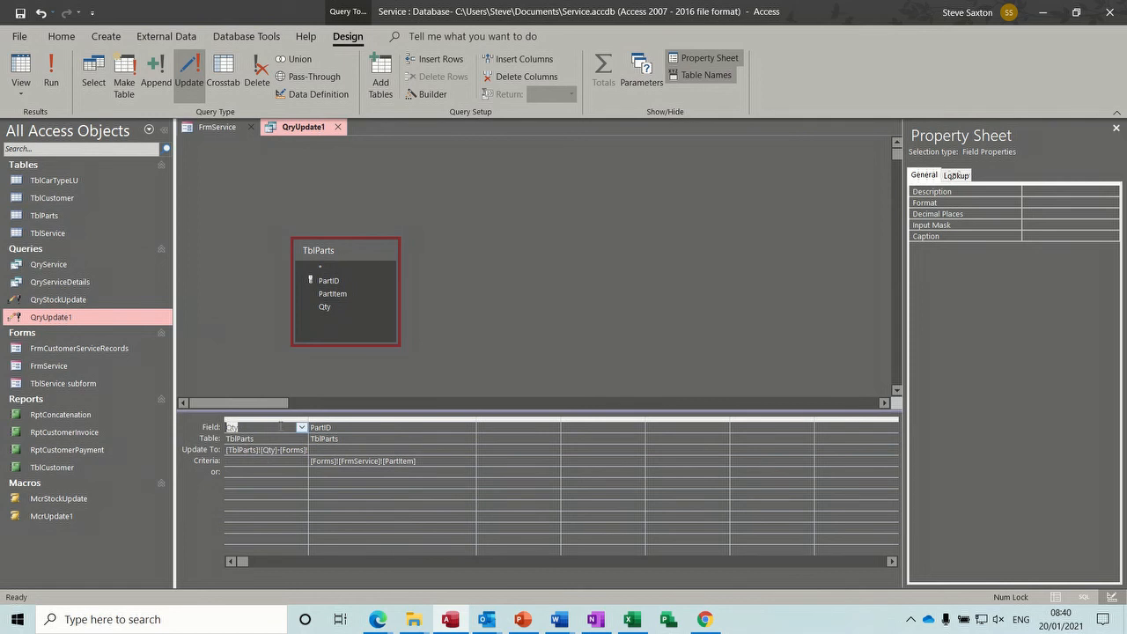
left_click_drag(309, 421, 358, 420)
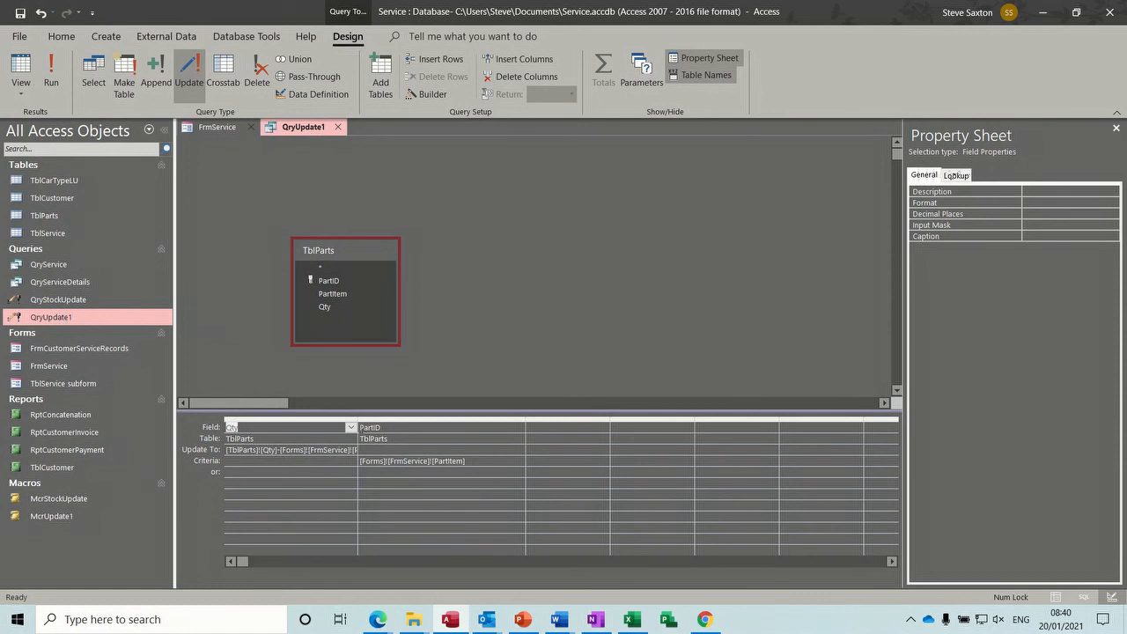
left_click_drag(357, 421, 392, 420)
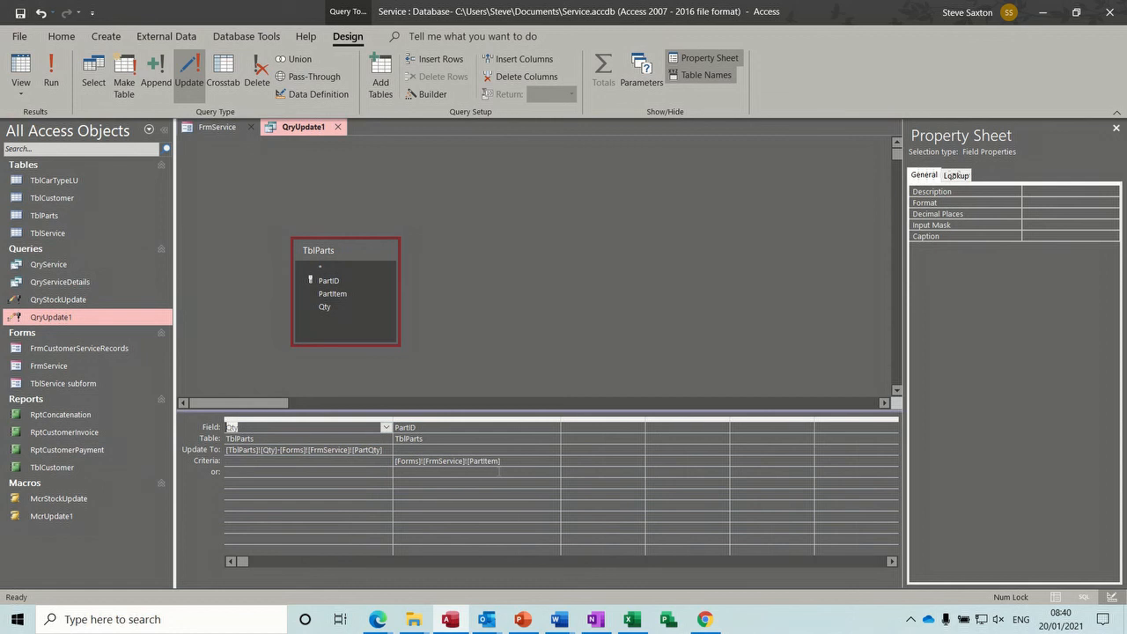